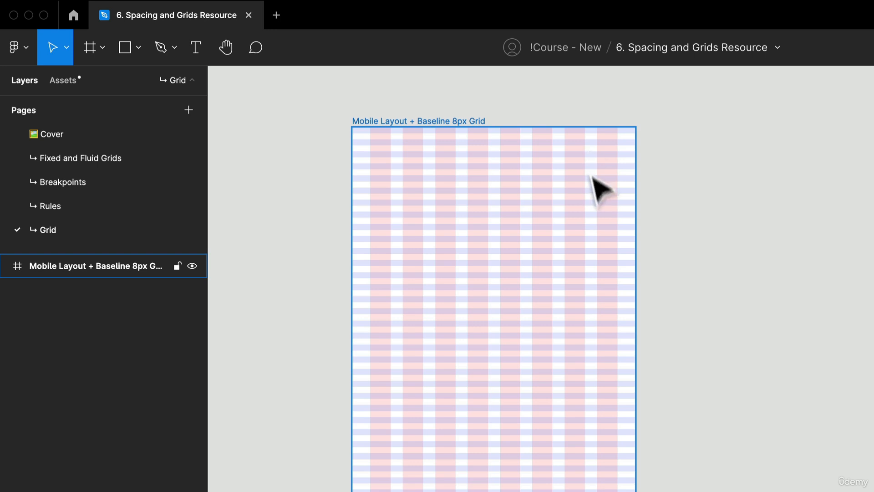
- Add a new iPhone 13 / 13 Pro frame, 390×844, beside the existing mobile layout frame
drag(832, 299, 624, 238)
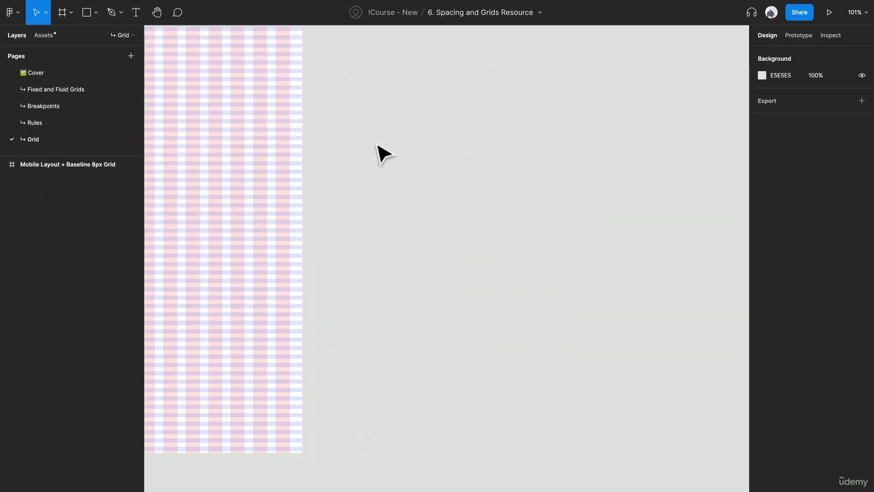
scroll(542, 243, down, 4)
drag(718, 254, 712, 268)
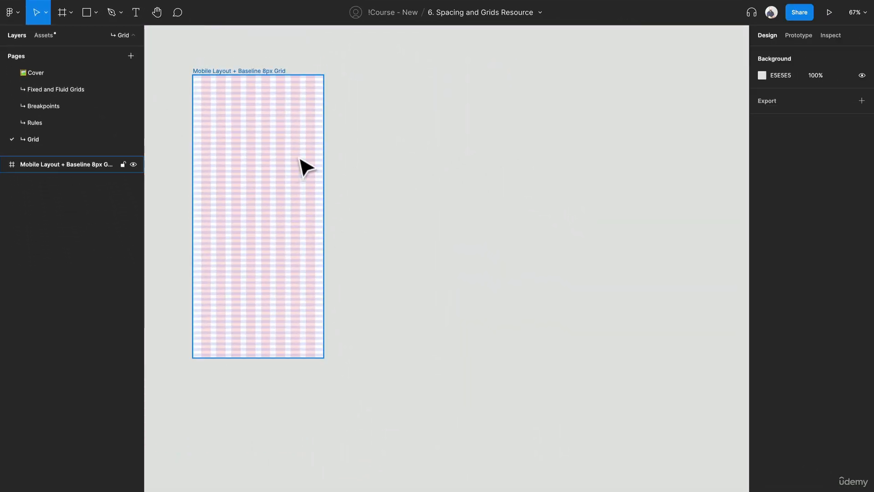
drag(400, 168, 325, 181)
key(f)
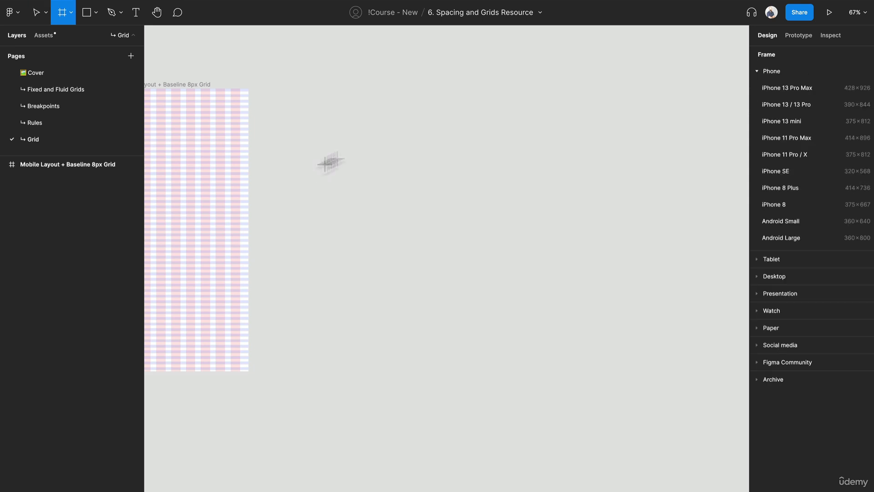
click(830, 104)
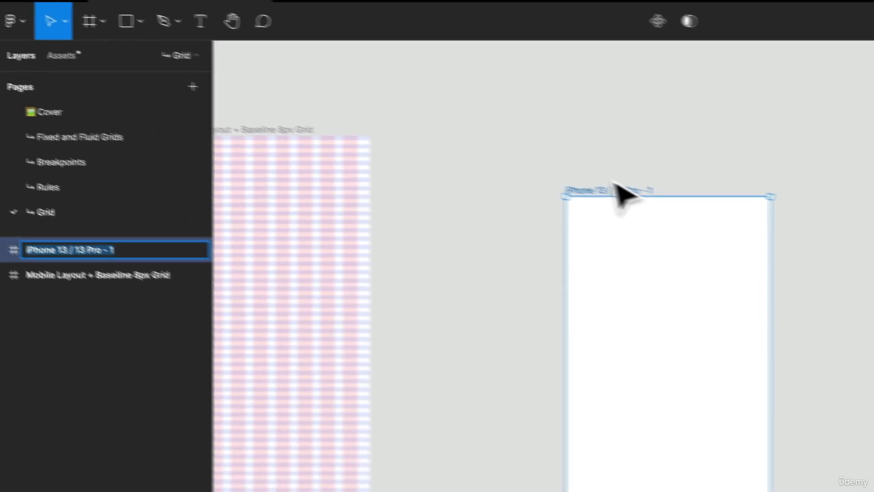
- Rename the new frame to Mobile Layout Grid and align its top edge with the existing mobile layout frame
text(Mobile Lay)
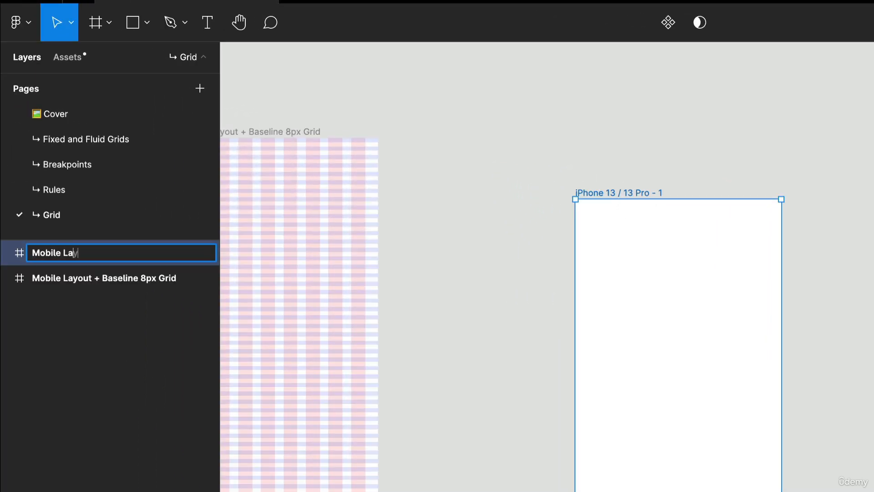
text(out Grid)
key(Return)
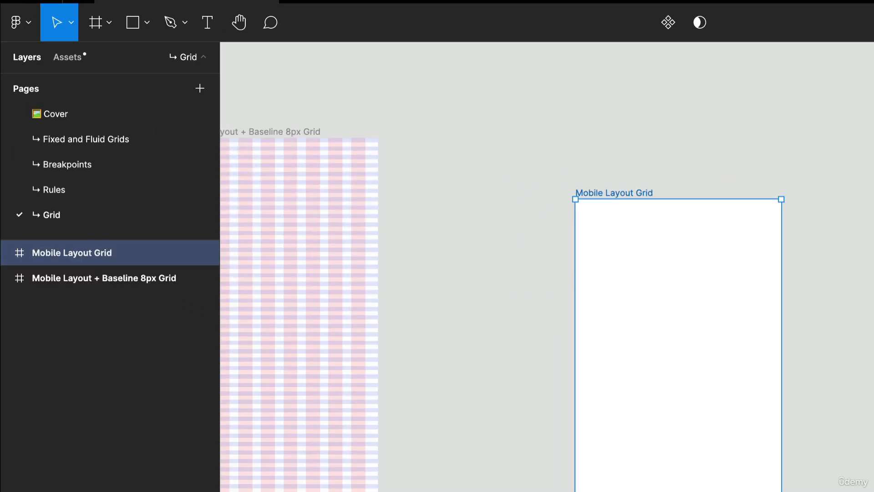
drag(642, 189, 632, 133)
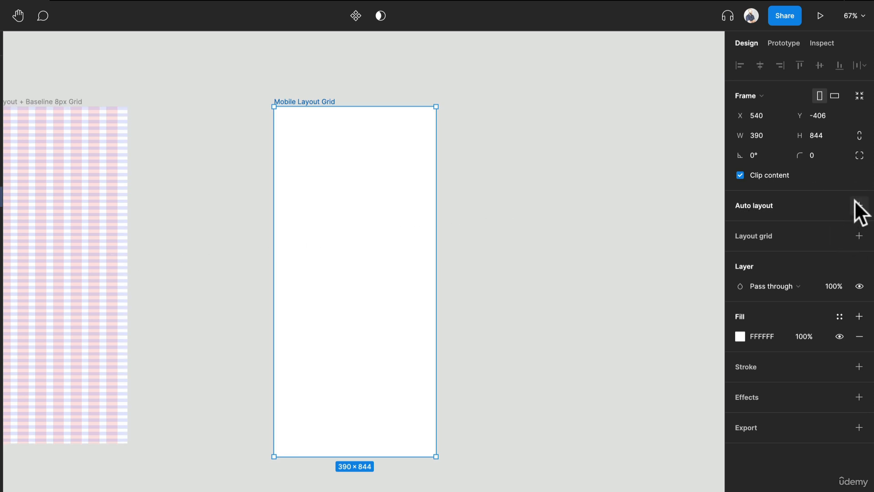
- Add a layout grid to the Mobile Layout Grid frame and change its kind to Columns
click(859, 235)
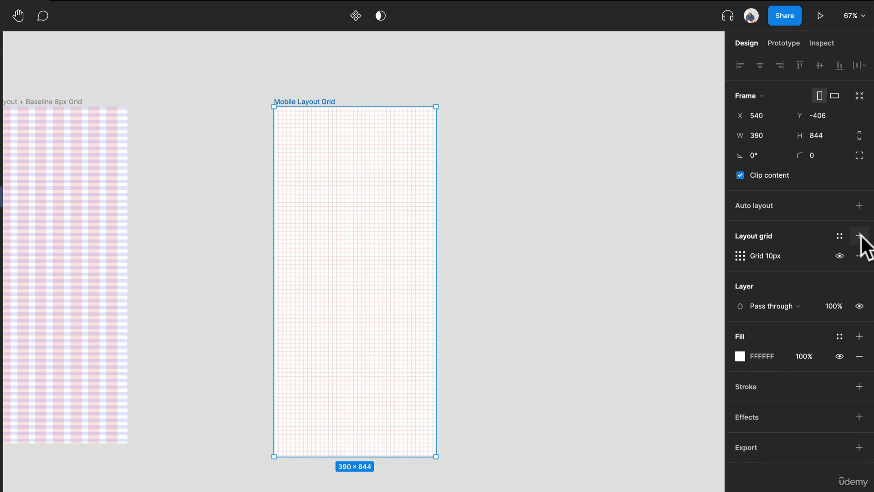
click(740, 256)
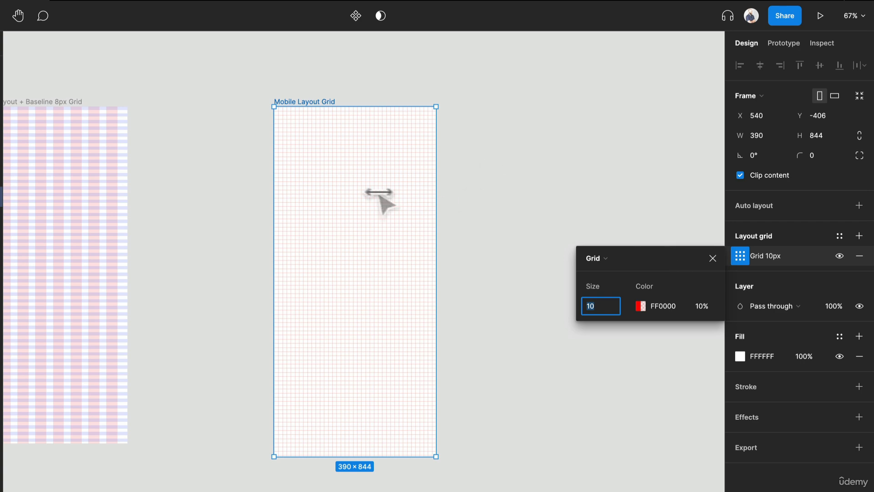
click(610, 257)
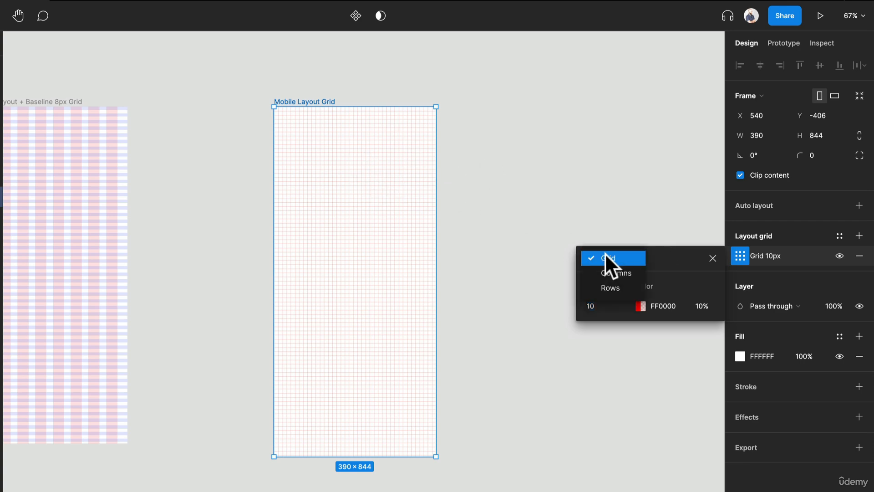
click(620, 274)
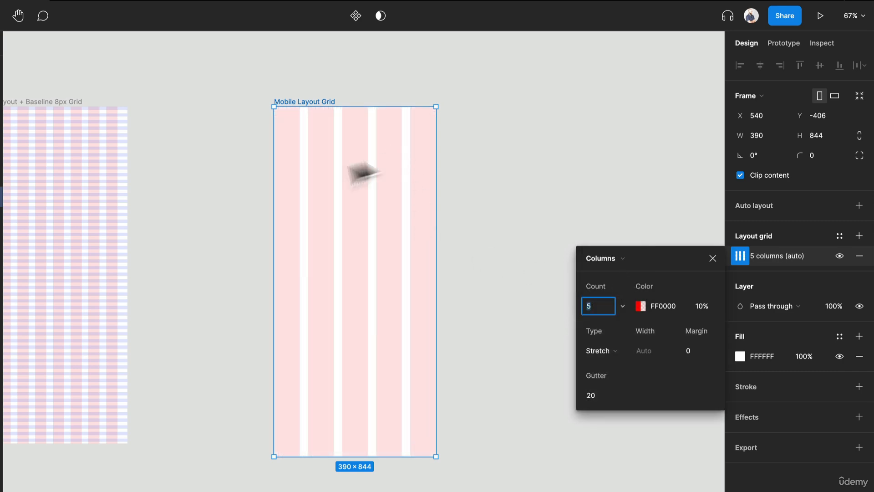
- Set the column count of the frame's layout grid to 8
scroll(260, 203, left, 3)
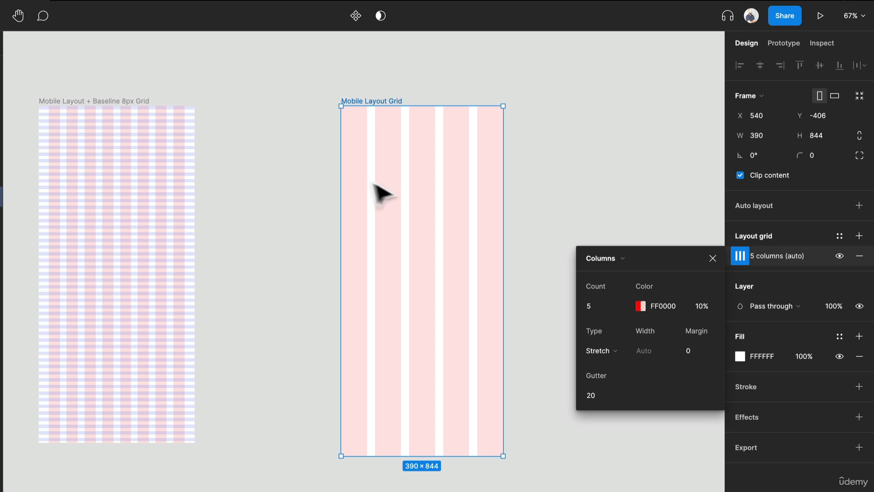
click(596, 303)
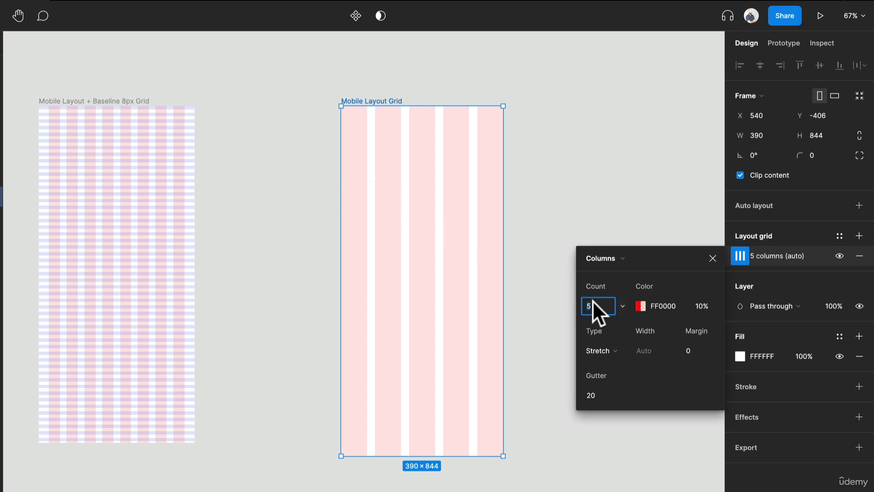
text(8)
key(Return)
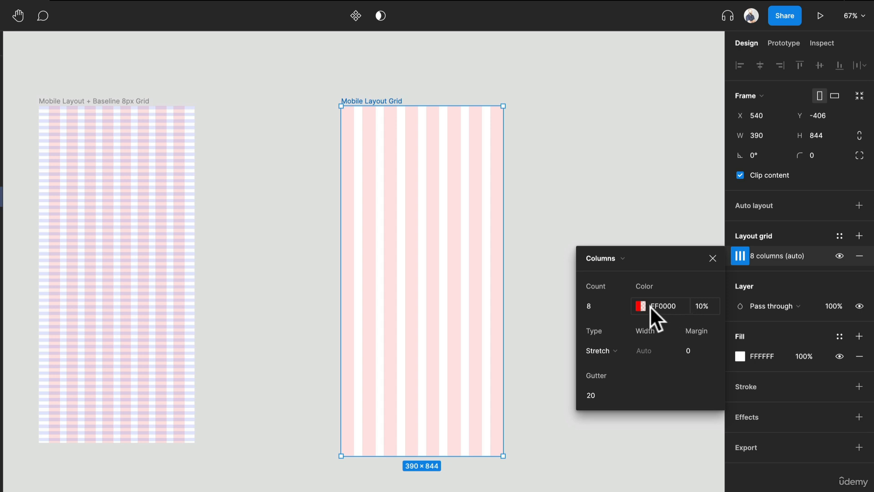
- Change the color of the layout grid's columns to purple 7000FF
click(642, 306)
click(479, 338)
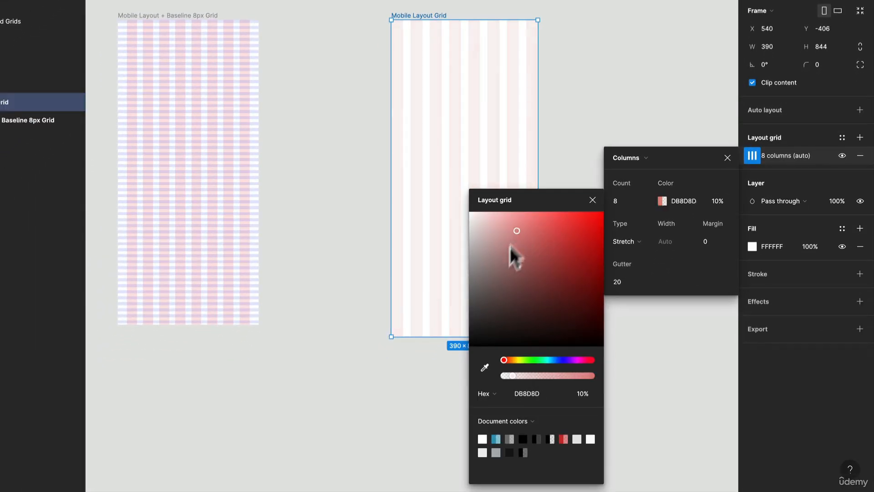
drag(510, 247, 586, 230)
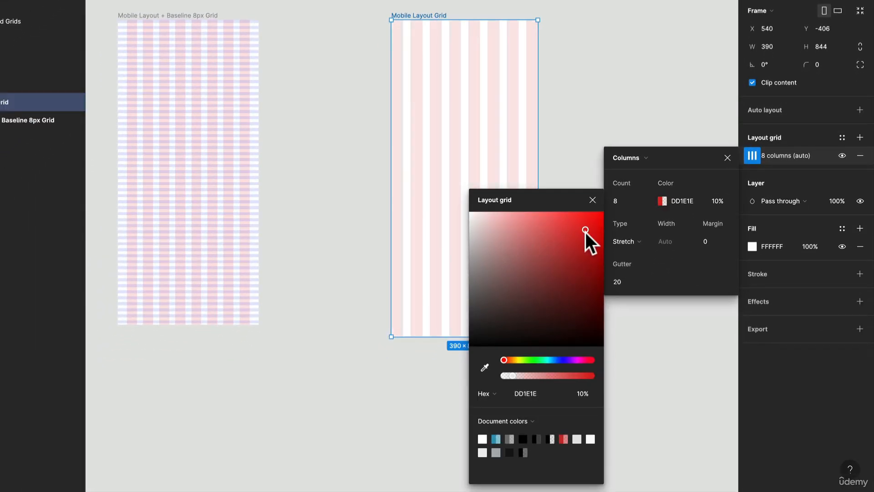
drag(550, 359, 573, 360)
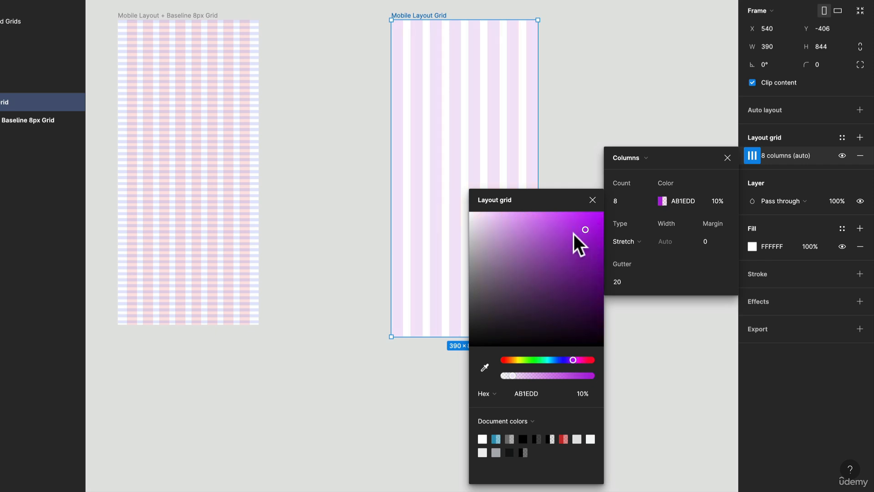
drag(573, 235, 602, 248)
drag(561, 359, 569, 360)
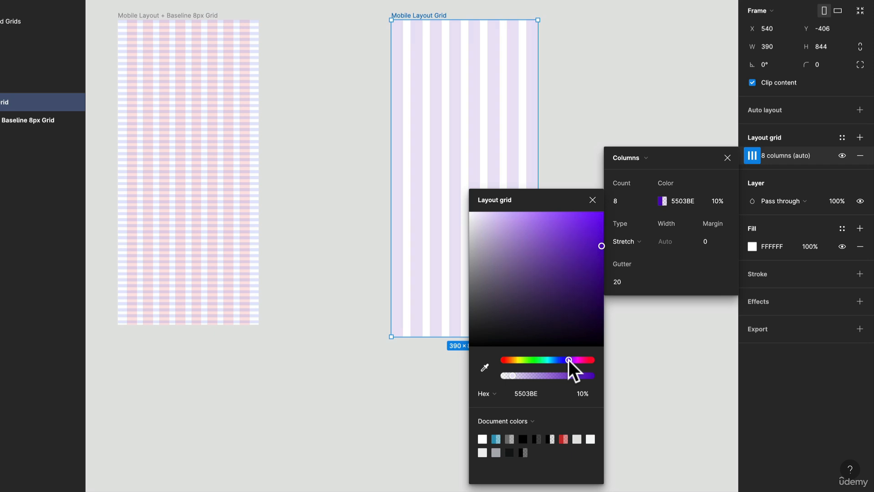
drag(594, 252, 605, 201)
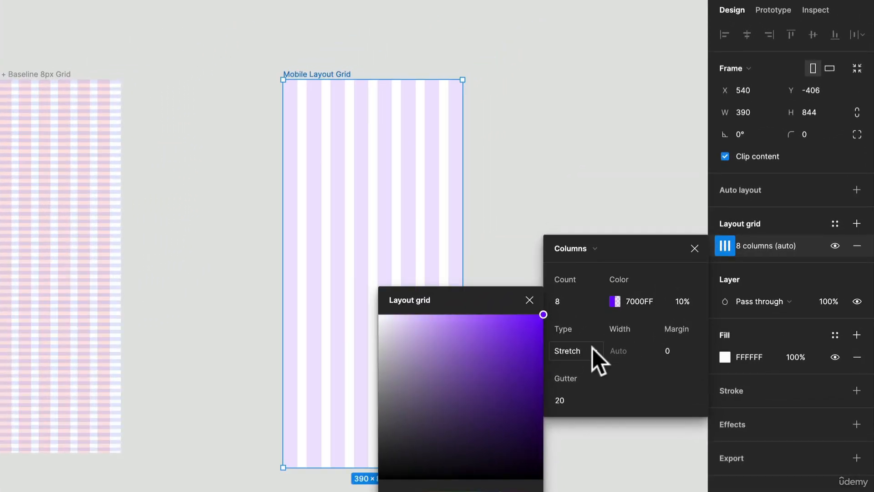
click(376, 71)
click(341, 74)
drag(464, 133, 587, 168)
key(ctrl+z)
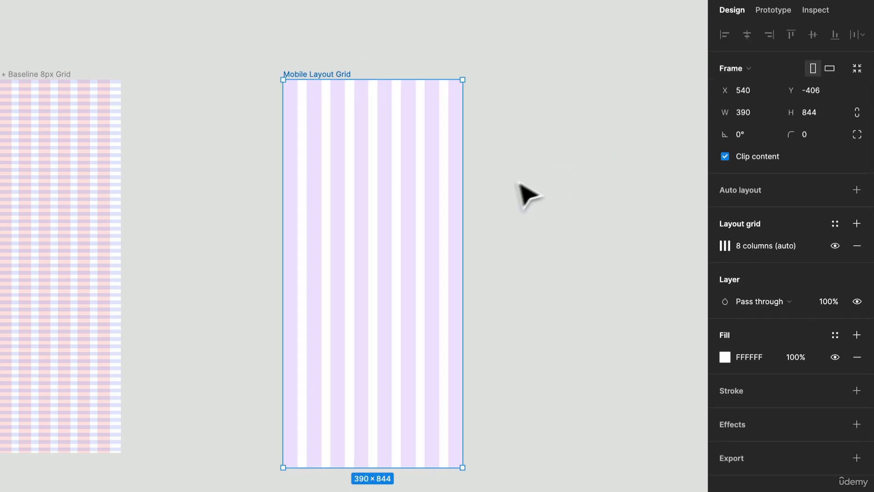
- Set the margin of the Mobile Layout Grid frame's column grid to 24
click(725, 246)
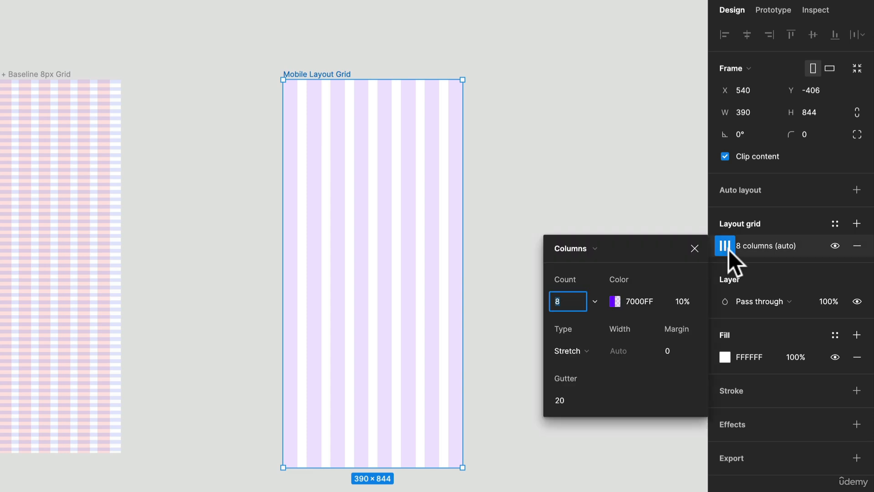
click(677, 351)
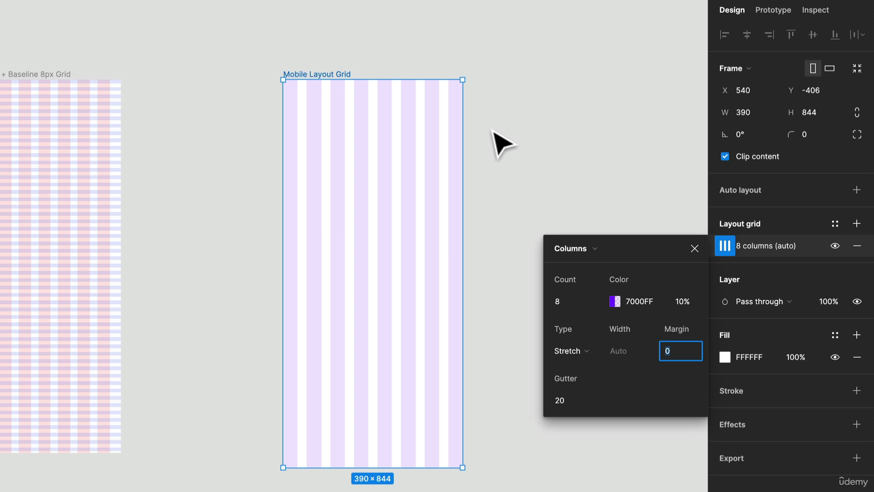
text(20)
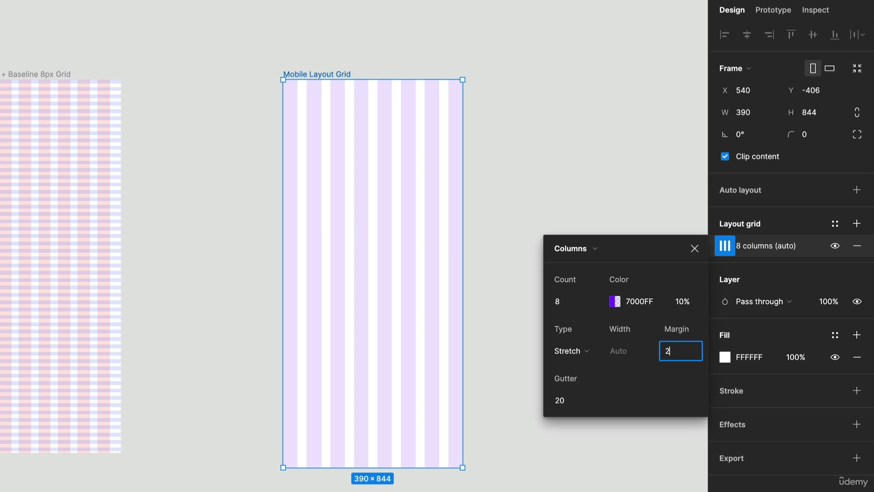
key(BackSpace)
text(4)
key(Return)
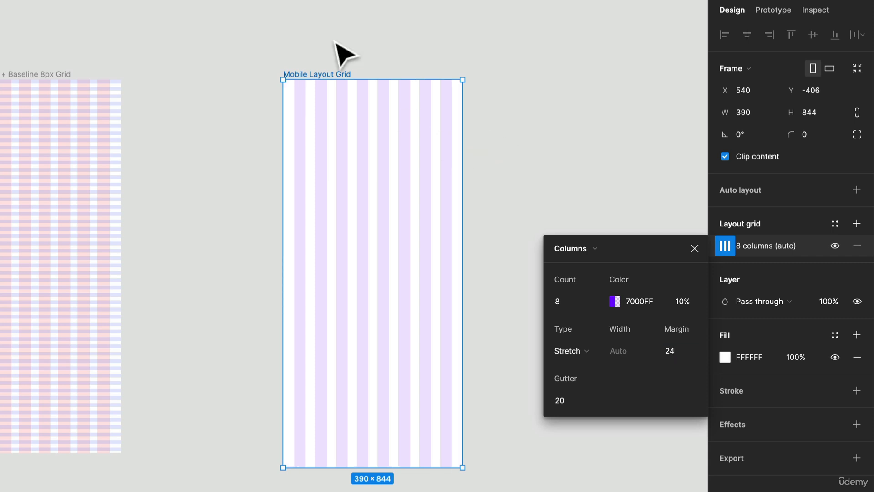
- Set the gutter of the column grid to 16 and close its settings
click(567, 400)
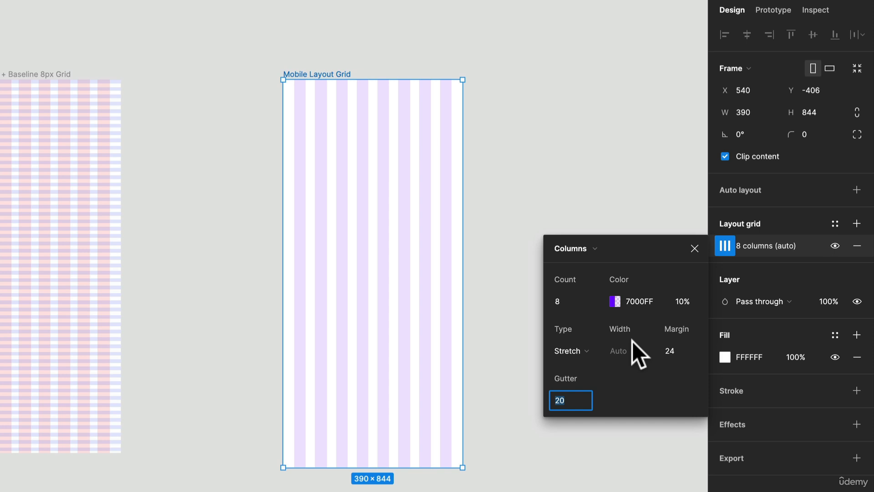
text(16)
key(Return)
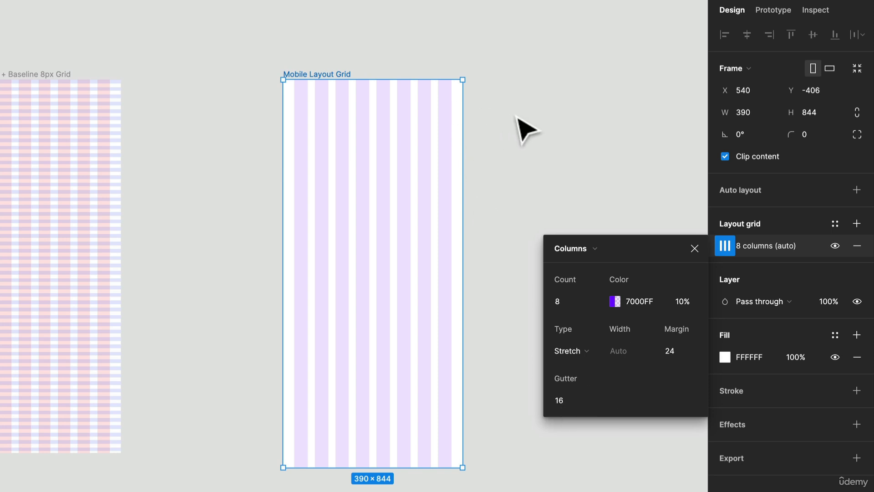
click(559, 195)
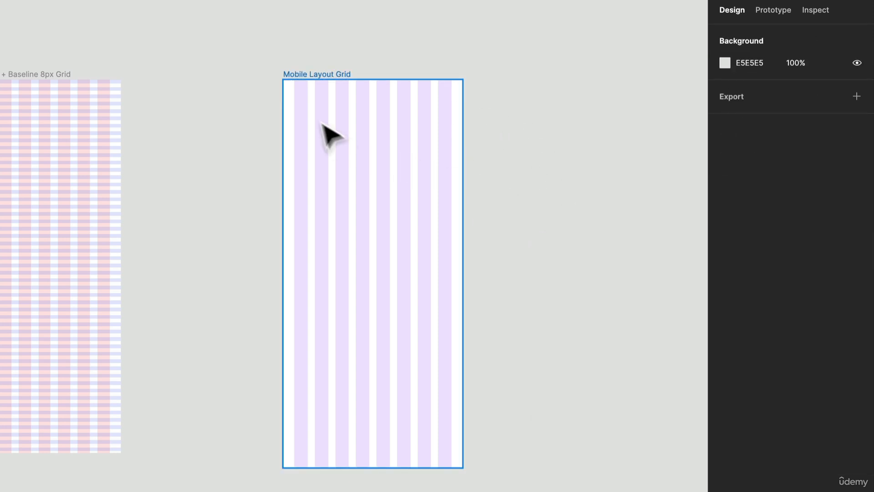
- Save the Mobile Layout Grid frame's column grid as a grid style named Mobile/8 Col
click(337, 83)
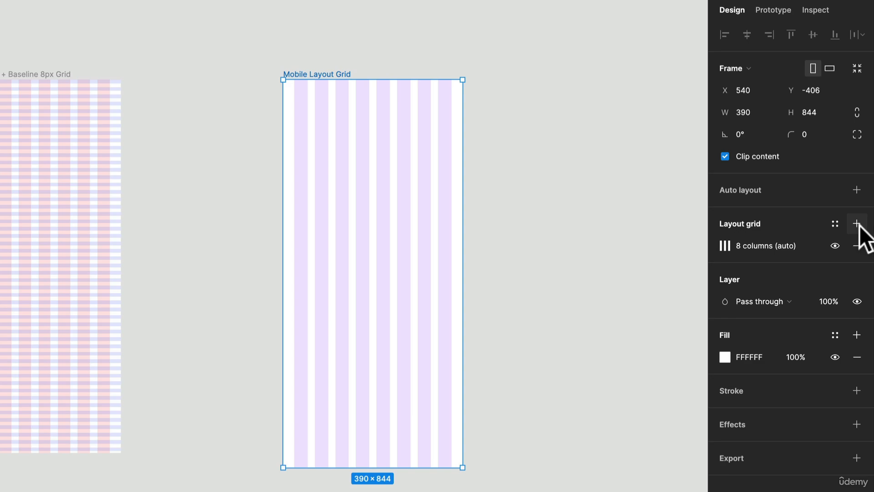
click(835, 223)
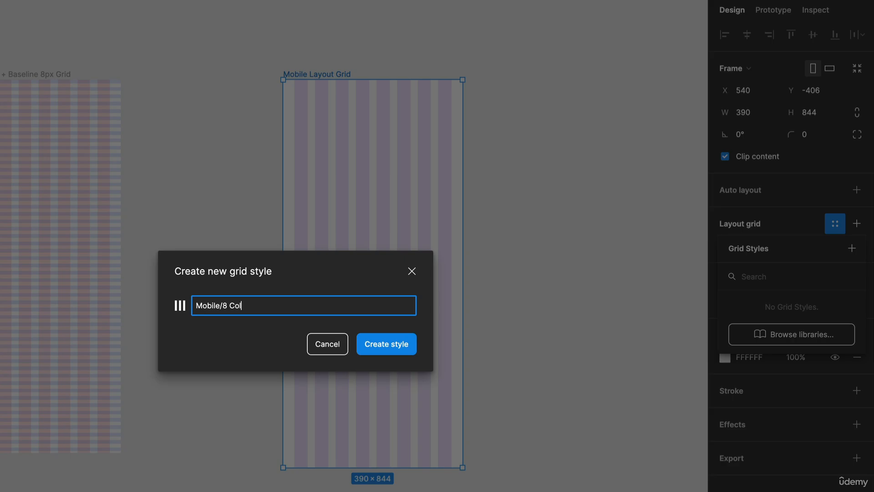
key(Return)
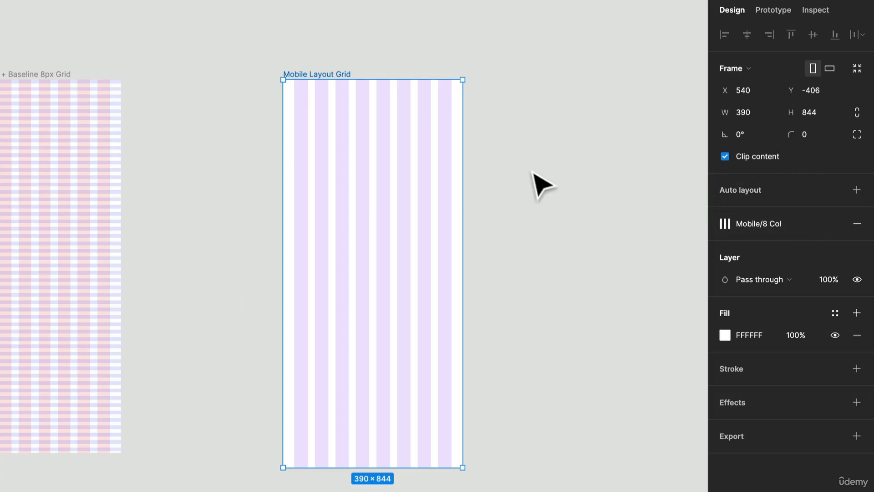
- Duplicate the Mobile Layout Grid frame and detach the Mobile/8 Col style from the copy
drag(512, 126, 313, 102)
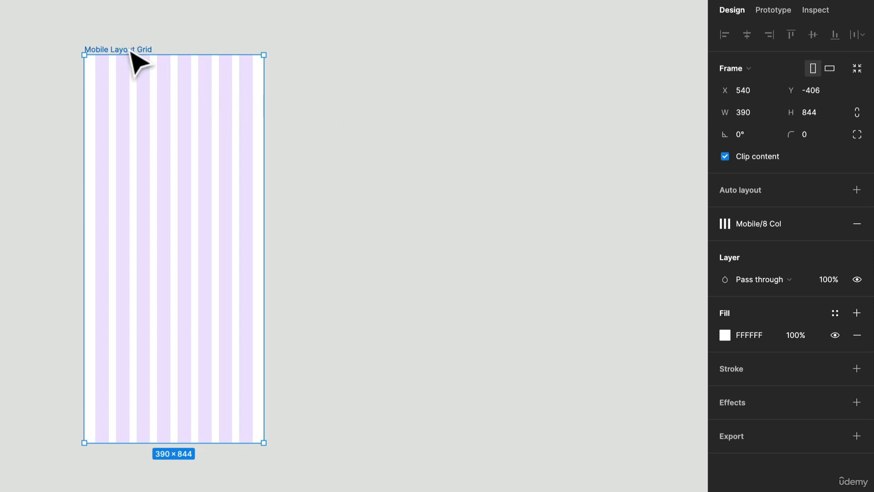
key(ctrl+d)
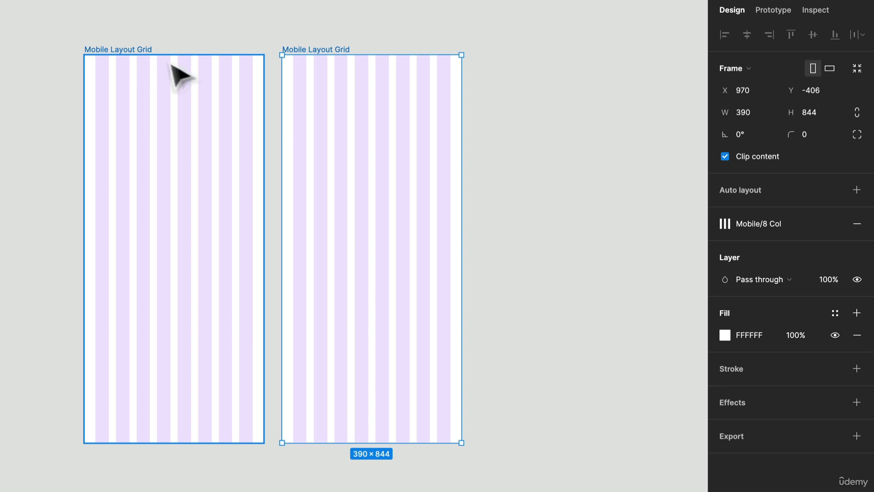
drag(568, 141, 363, 168)
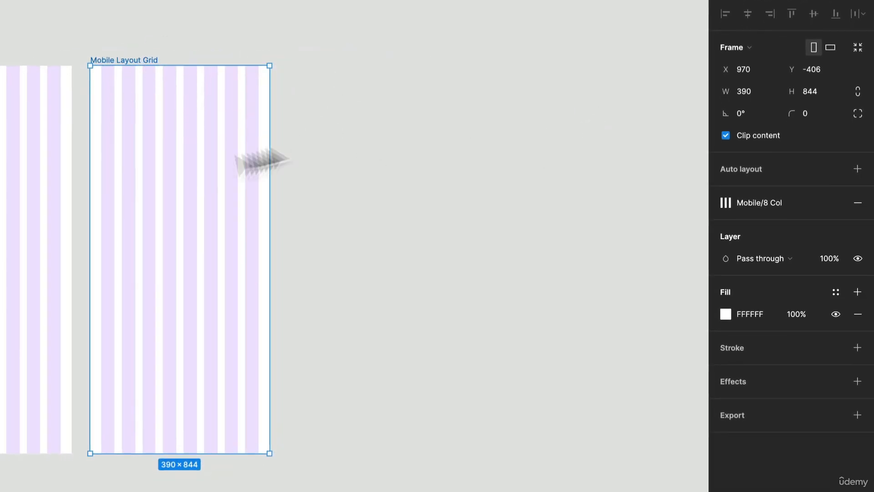
mouse_move(834, 214)
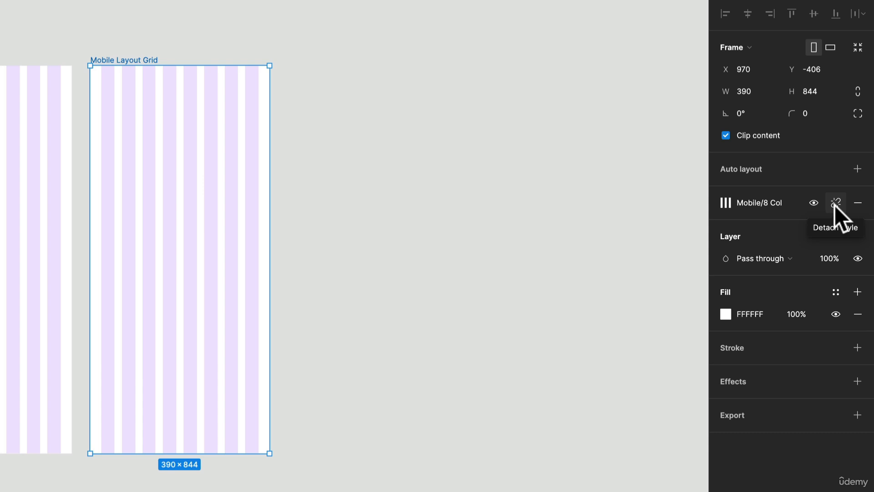
click(835, 204)
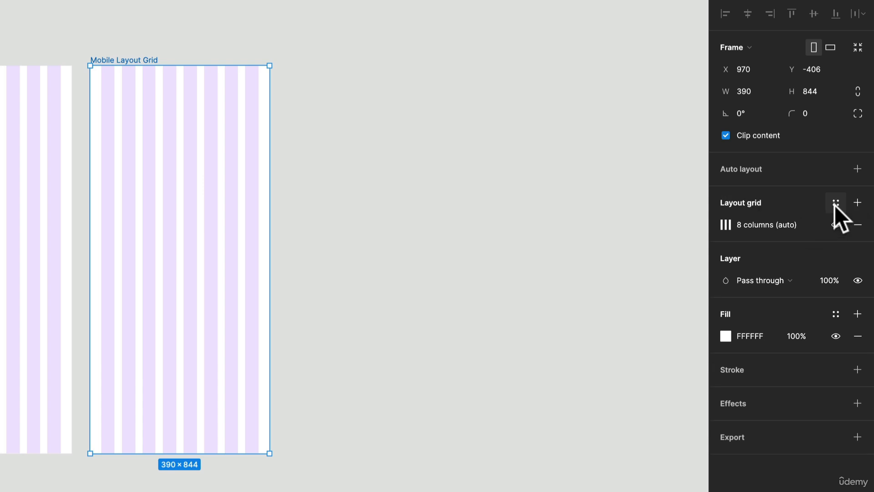
- Add a second layout grid to the copied Mobile Layout Grid frame and change it to Rows
drag(185, 313, 483, 328)
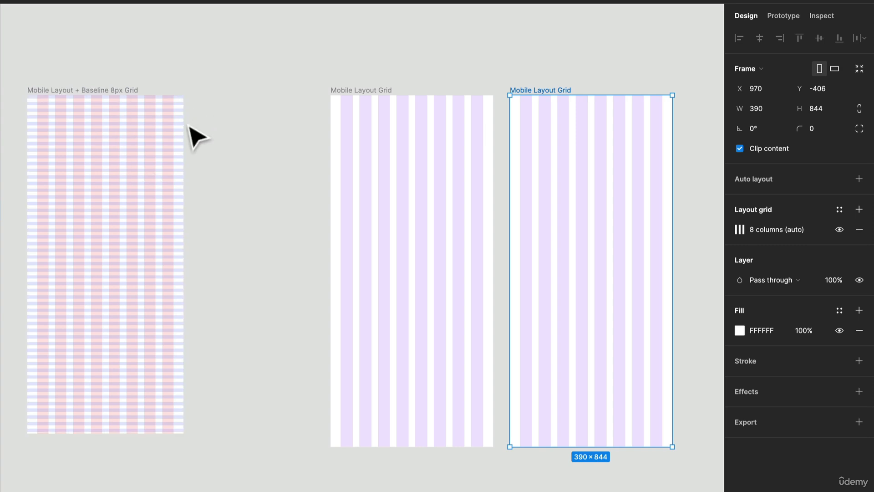
scroll(507, 253, right, 5)
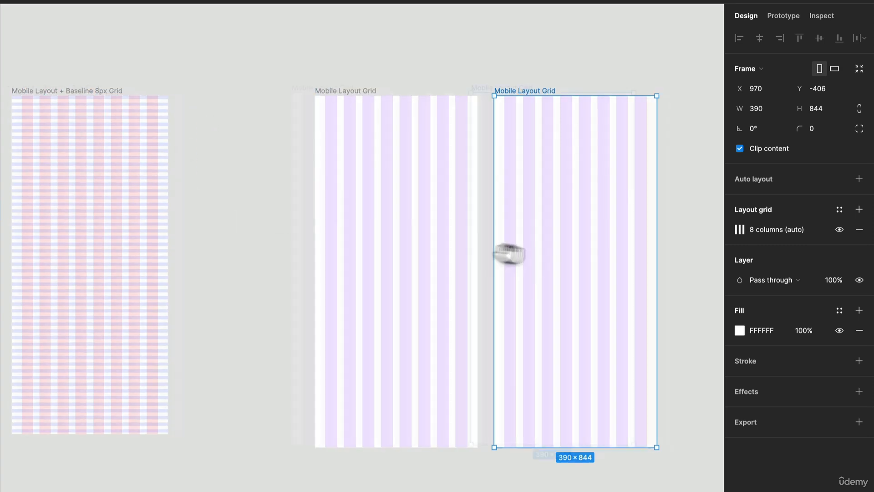
click(859, 210)
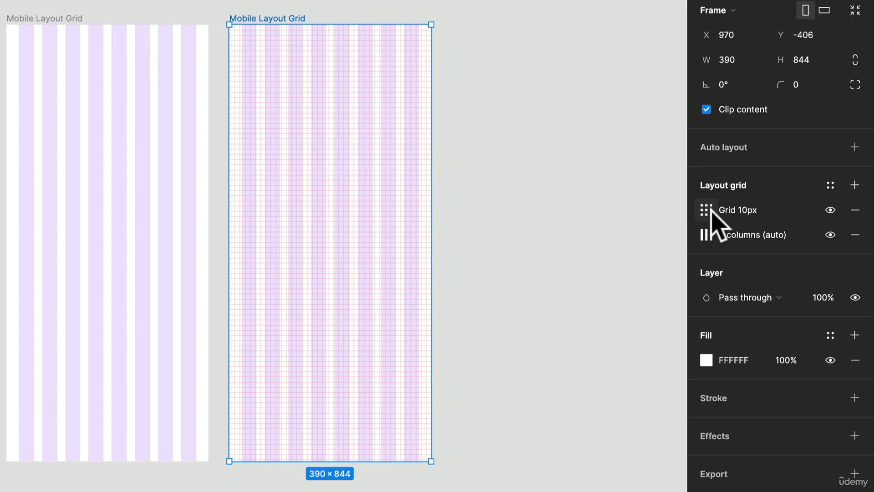
click(710, 211)
click(533, 212)
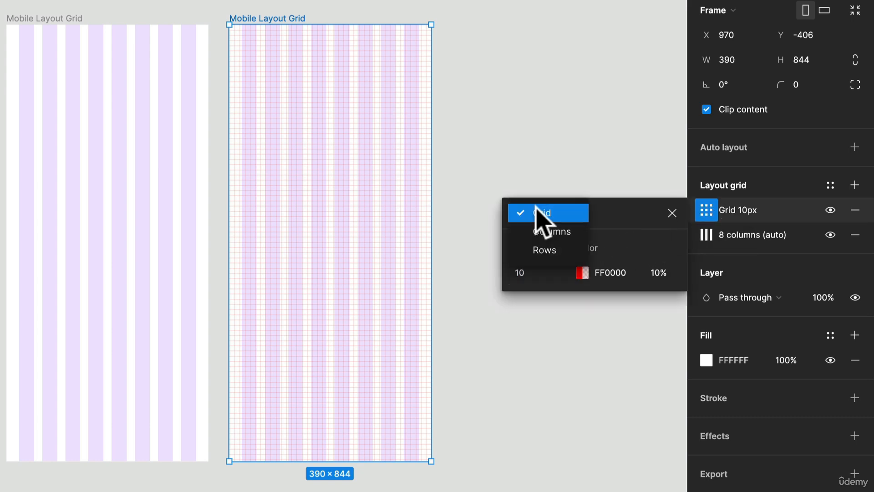
click(564, 251)
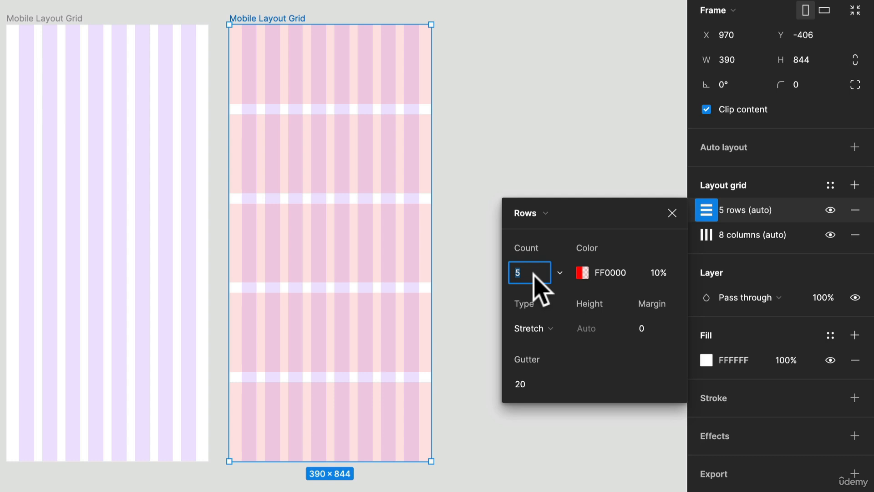
- Set the row grid's count to Auto and its type to Top
click(556, 273)
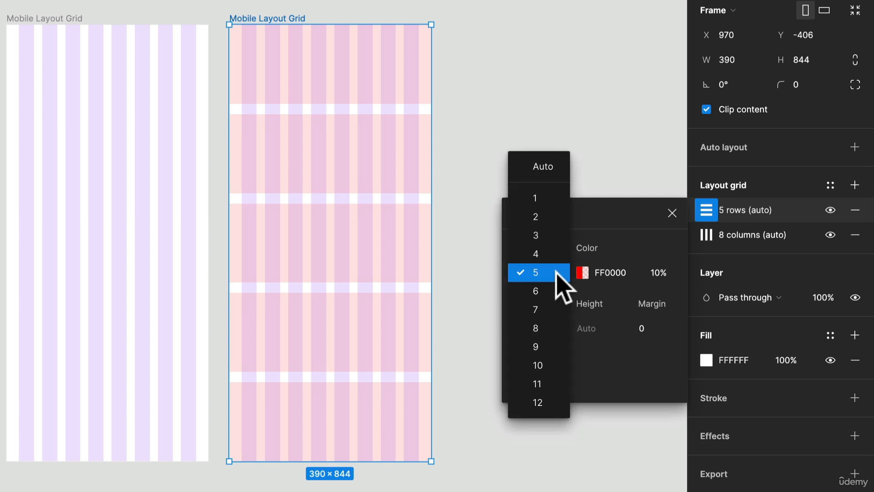
click(546, 168)
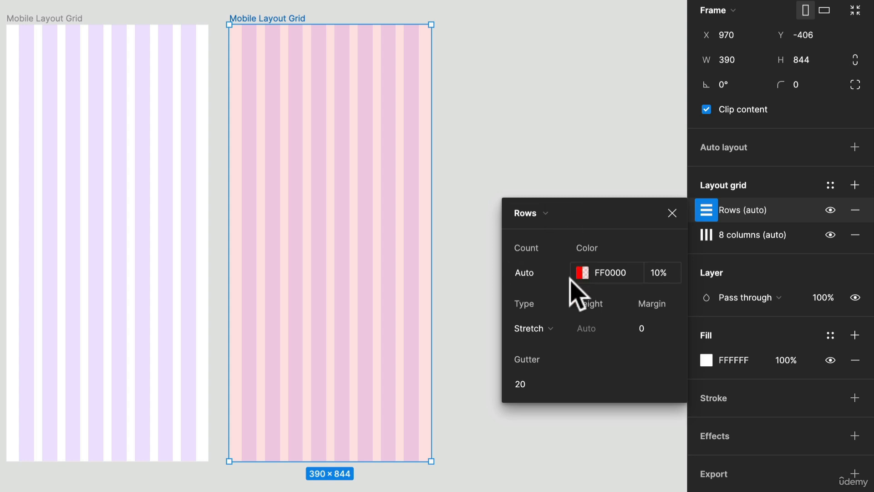
scroll(499, 141, up, 5)
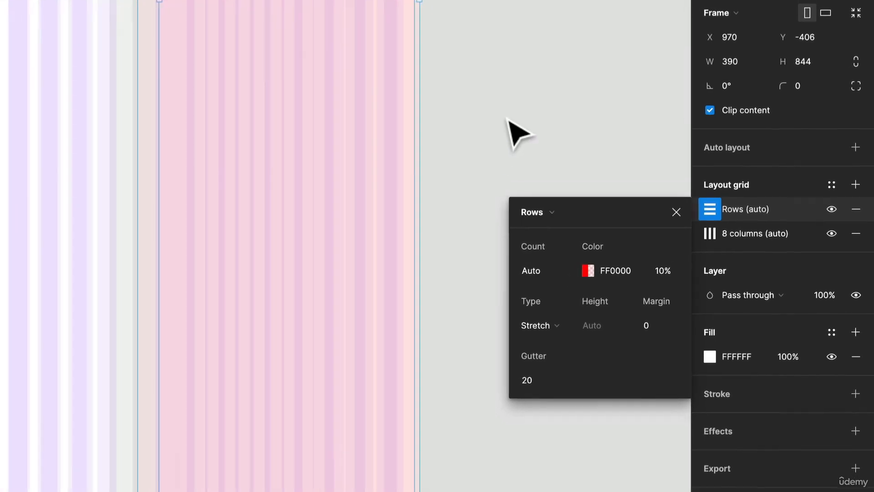
scroll(509, 119, down, 1)
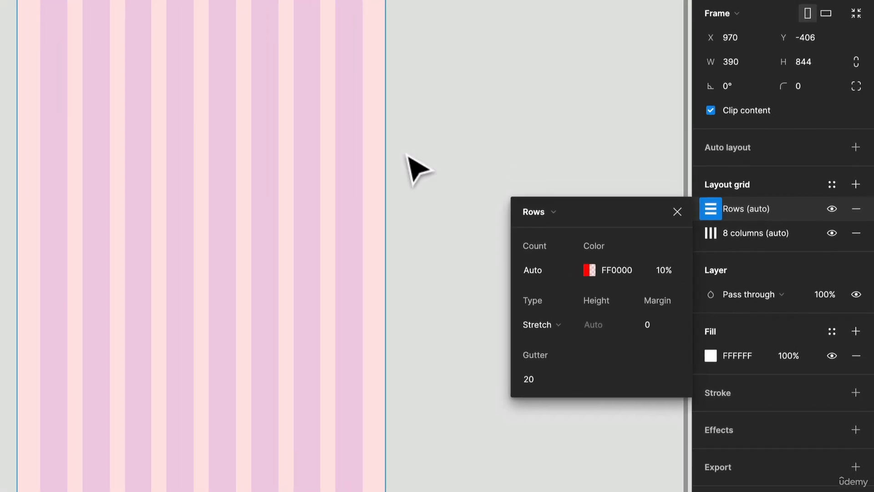
click(553, 325)
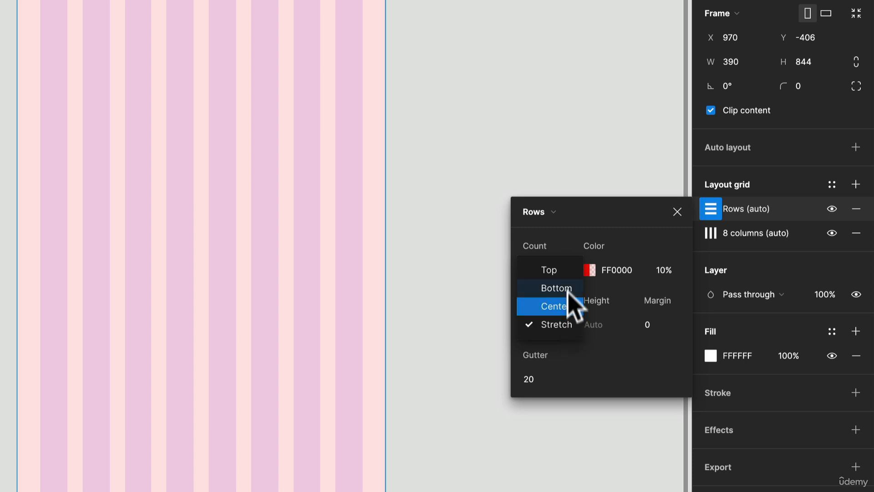
click(563, 270)
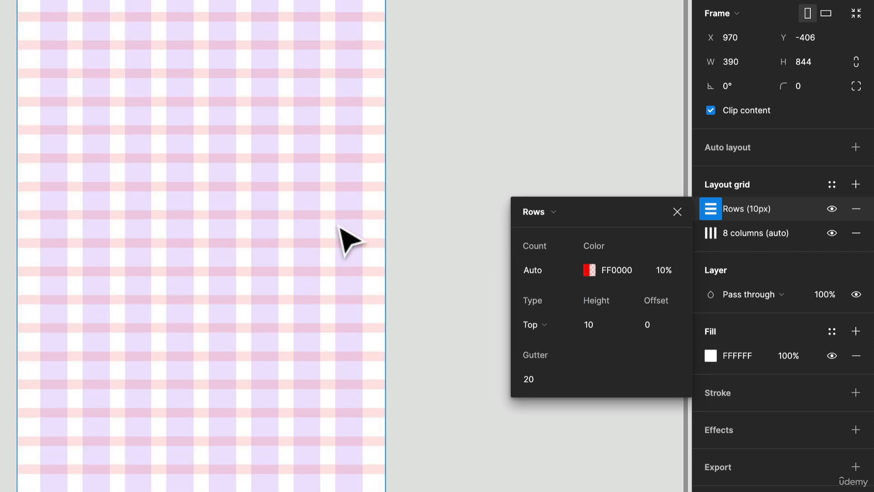
- Set both the gutter and the height of the row grid to 8
click(531, 376)
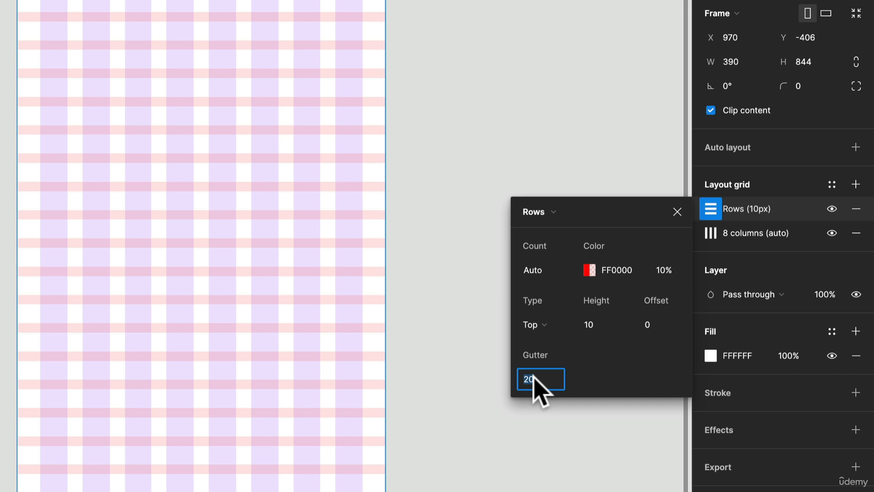
text(8)
click(609, 322)
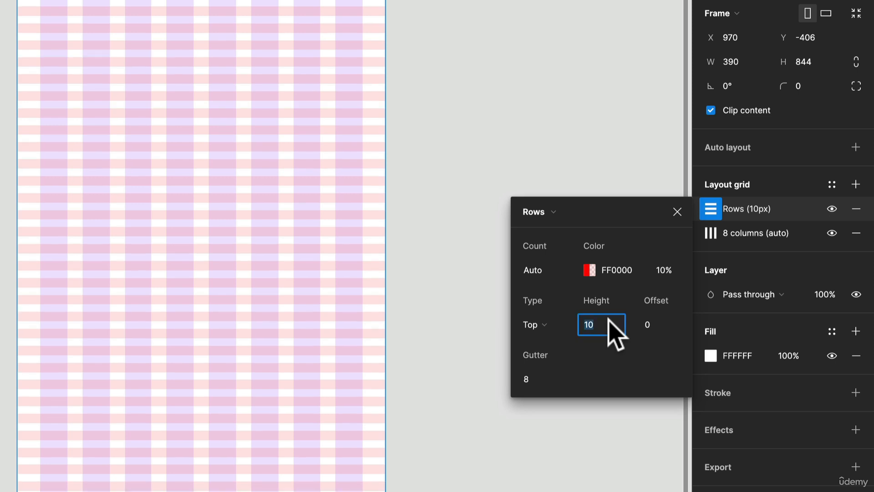
text(8)
key(Return)
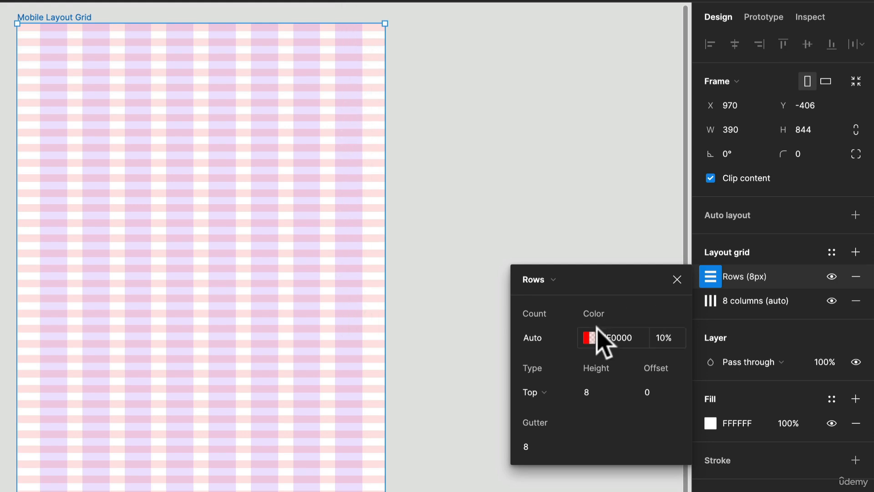
- Set the opacity of the row grid's red color to 20%
click(589, 337)
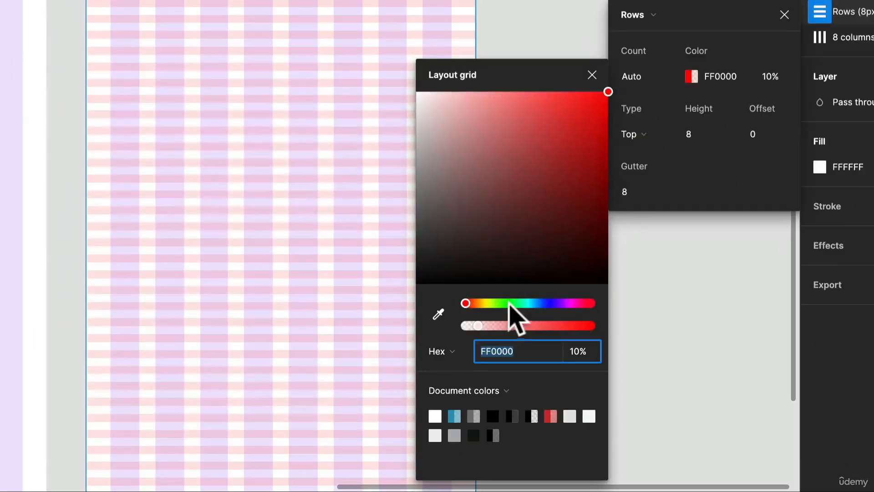
drag(478, 436, 499, 439)
drag(548, 306, 462, 318)
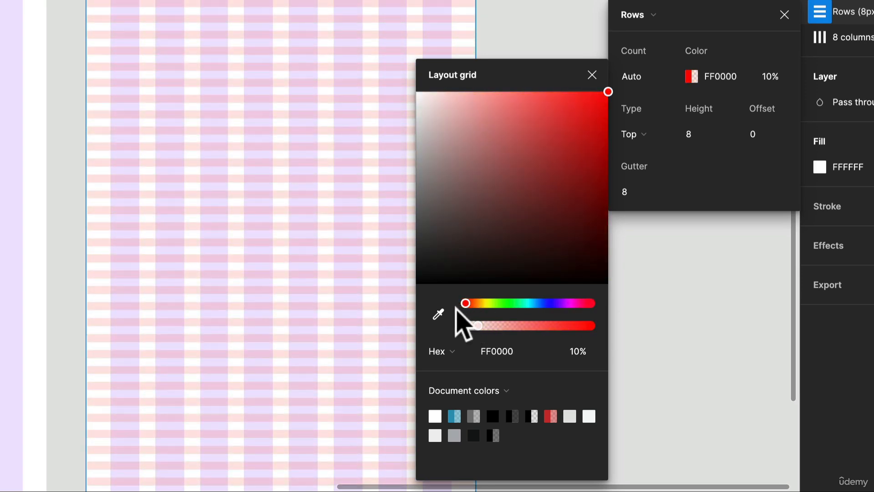
click(778, 77)
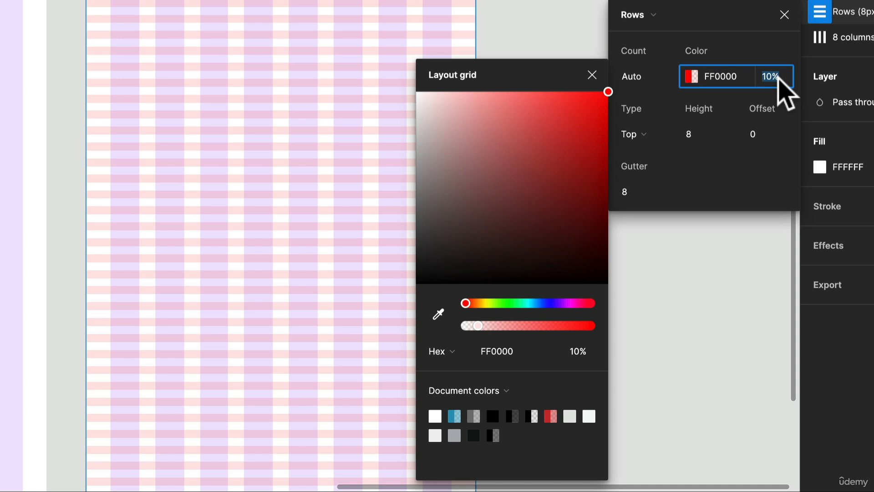
text(20)
key(Return)
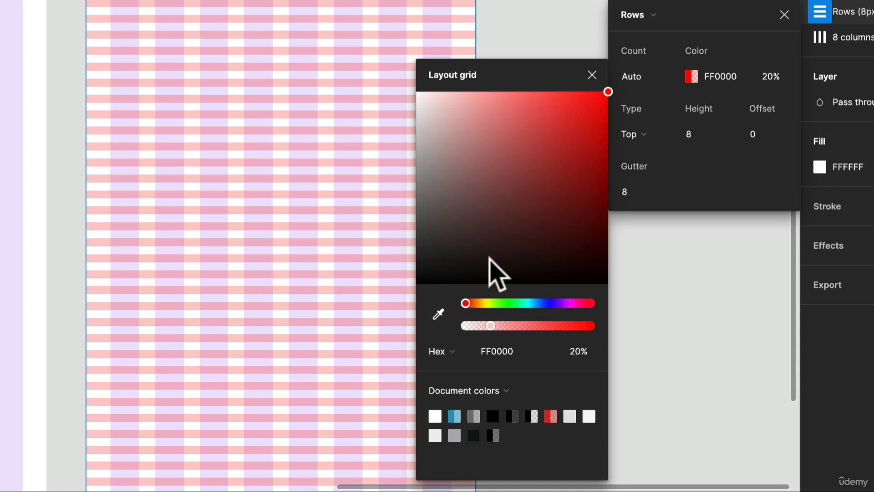
- Change the column grid's color to blue 1400FF and close its settings
click(822, 38)
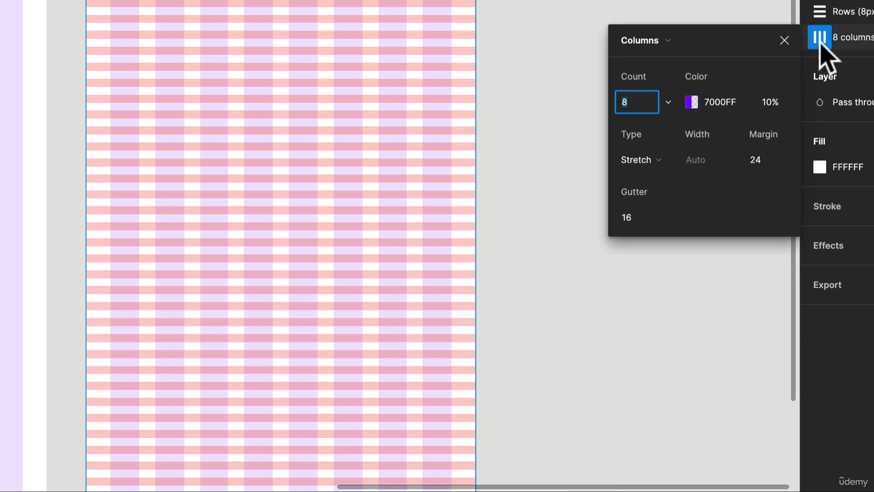
click(693, 101)
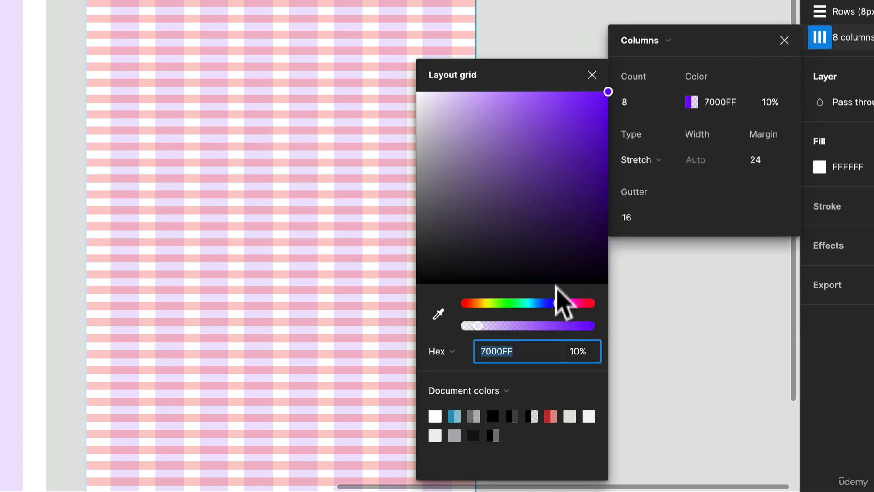
mouse_move(556, 306)
mouse_down()
mouse_move(532, 305)
mouse_move(550, 305)
mouse_up()
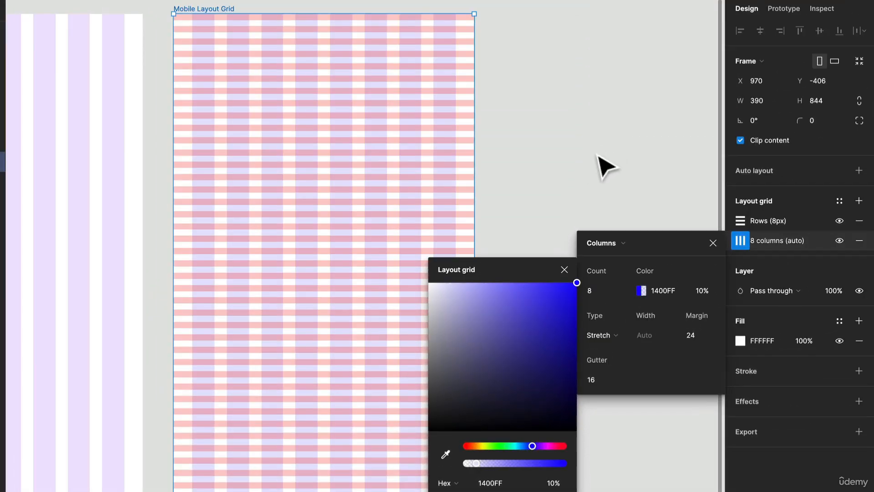
click(598, 156)
click(324, 162)
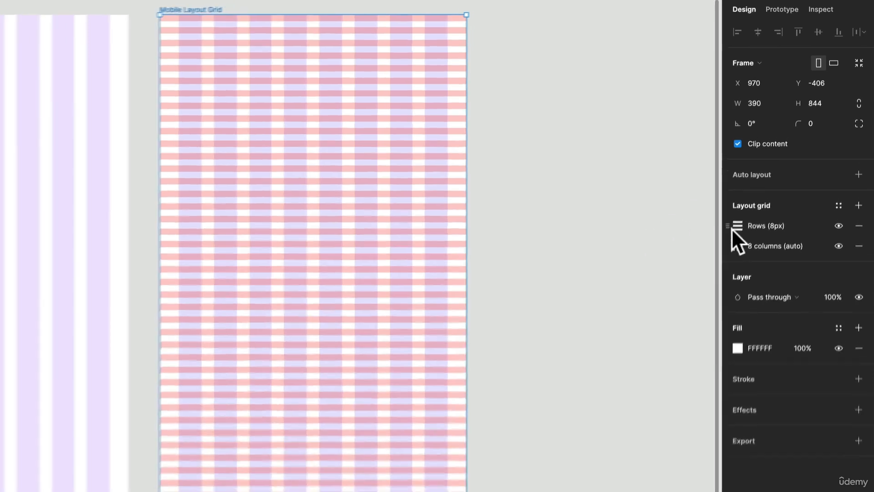
- Set the row grid's color opacity to 15% and close its settings
click(740, 221)
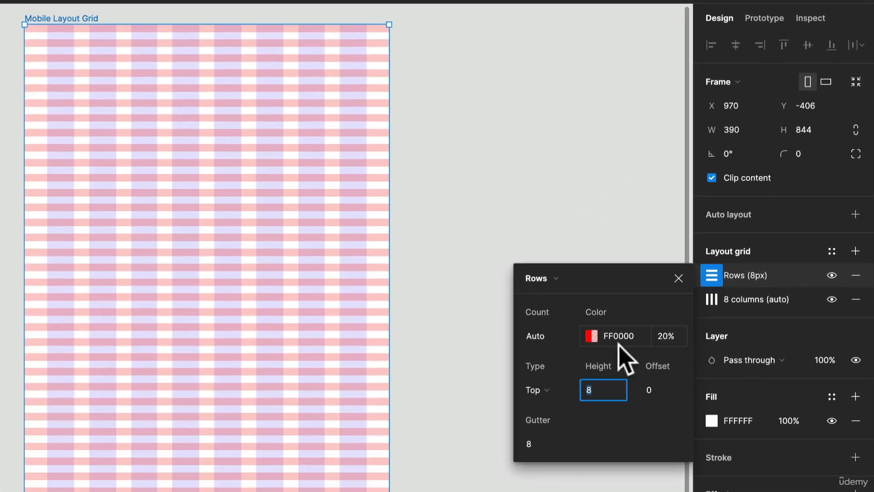
click(664, 337)
text(15)
key(Return)
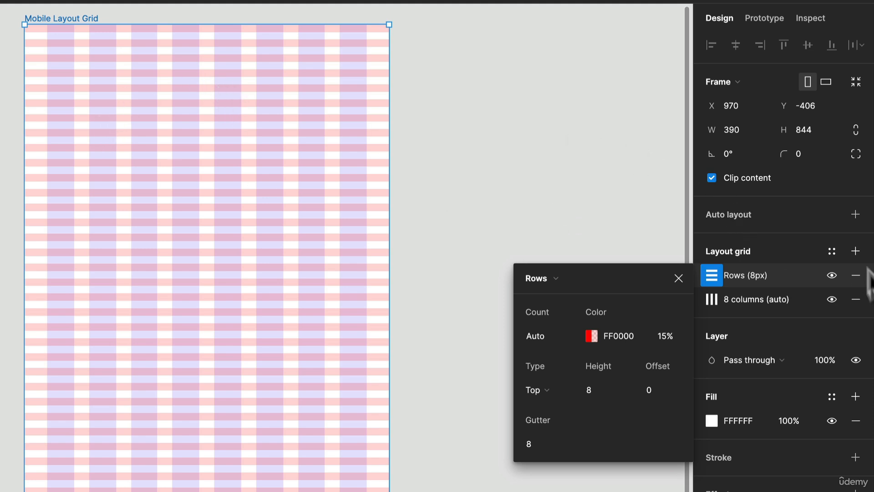
click(537, 230)
- Save the copied frame's combined row and column grids as a grid style named 8 Col and 8px Baseline
click(46, 18)
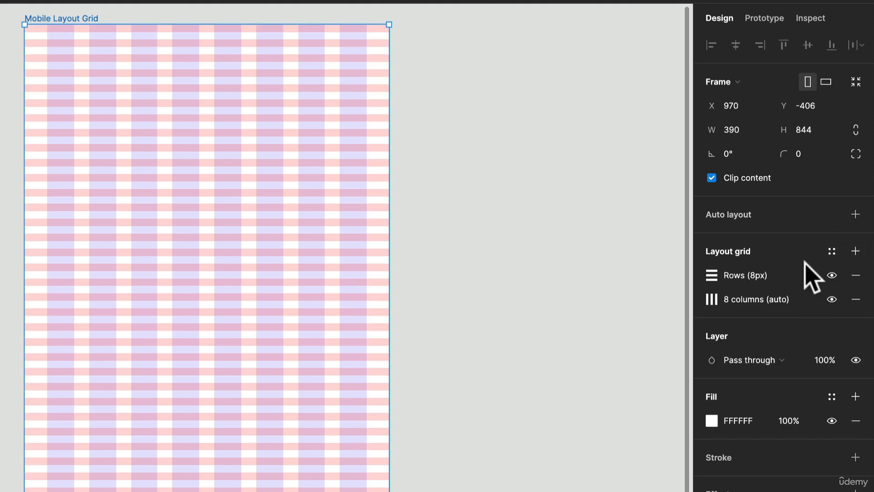
click(839, 252)
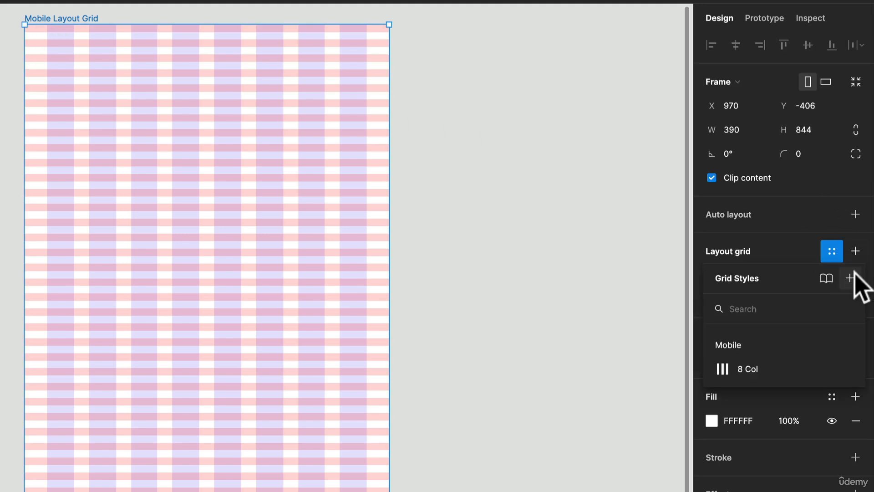
click(850, 277)
text(8 Col and 8px Baseline)
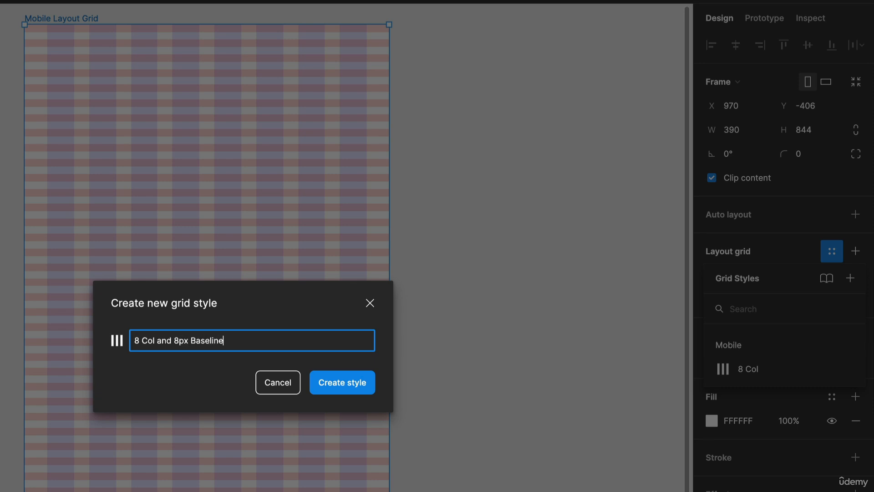
key(Return)
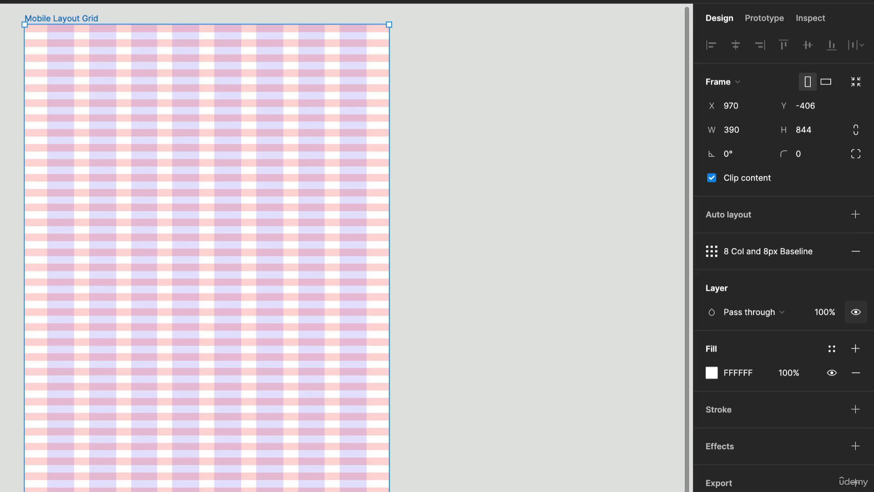
- Move the 8 Col and 8px Baseline grid style into the Mobile style folder
click(478, 301)
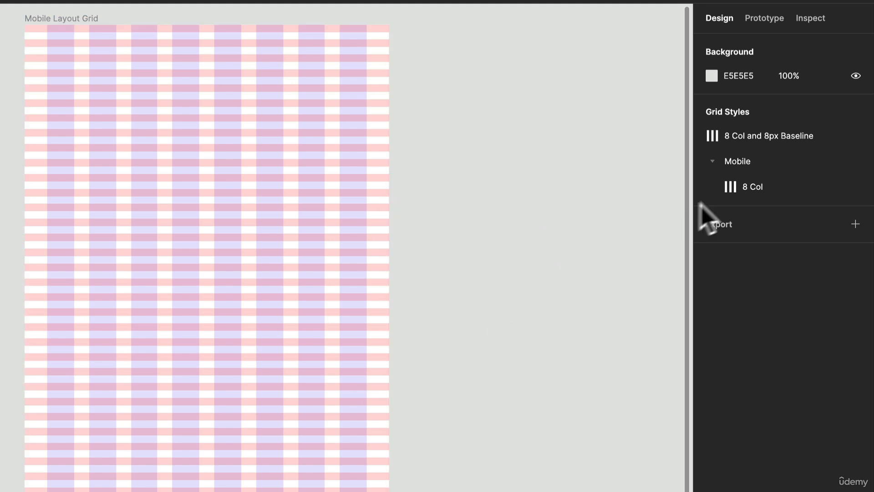
drag(767, 132, 774, 169)
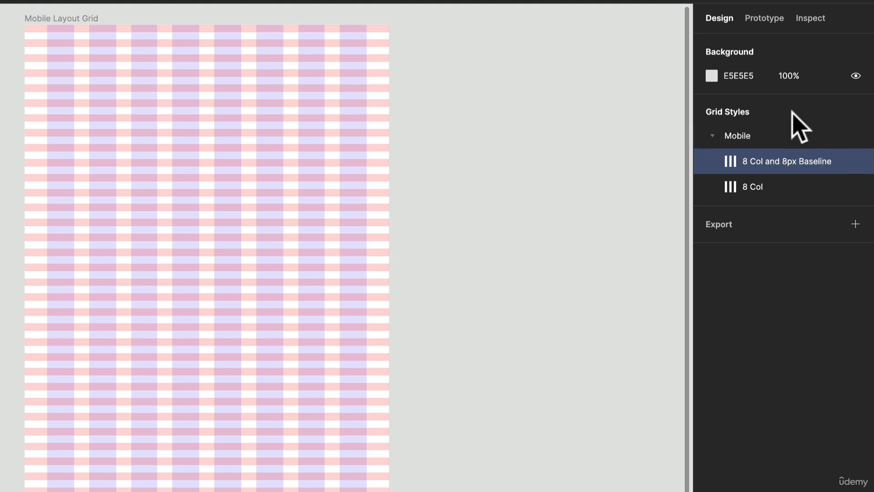
click(862, 161)
click(742, 145)
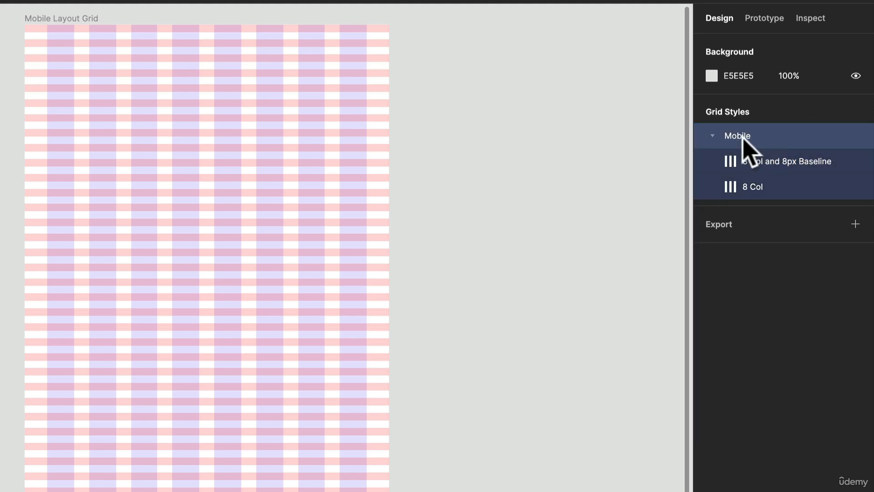
double_click(724, 138)
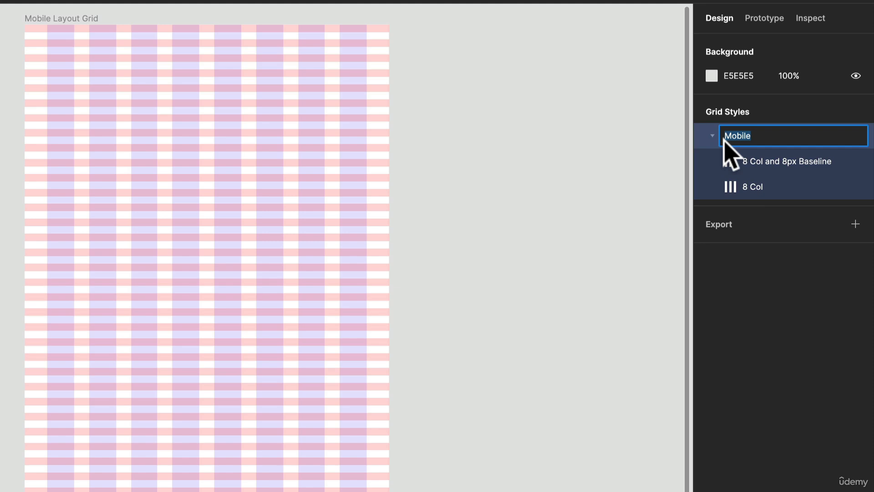
click(750, 170)
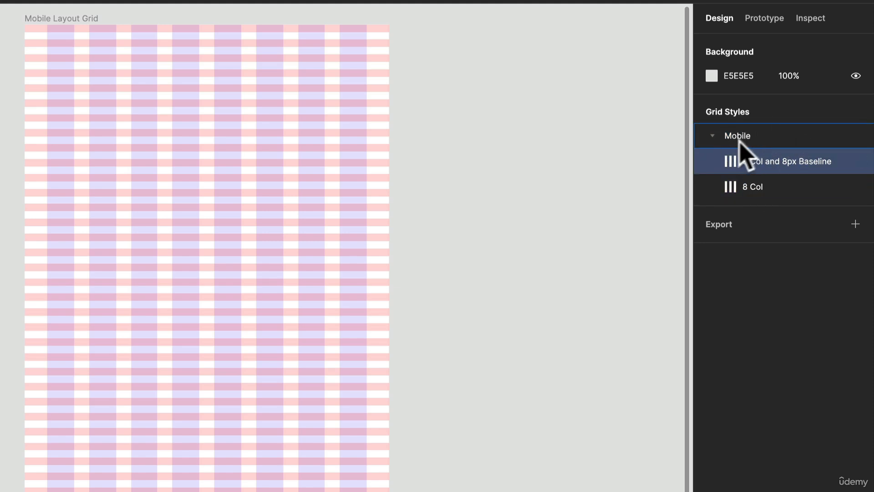
click(759, 186)
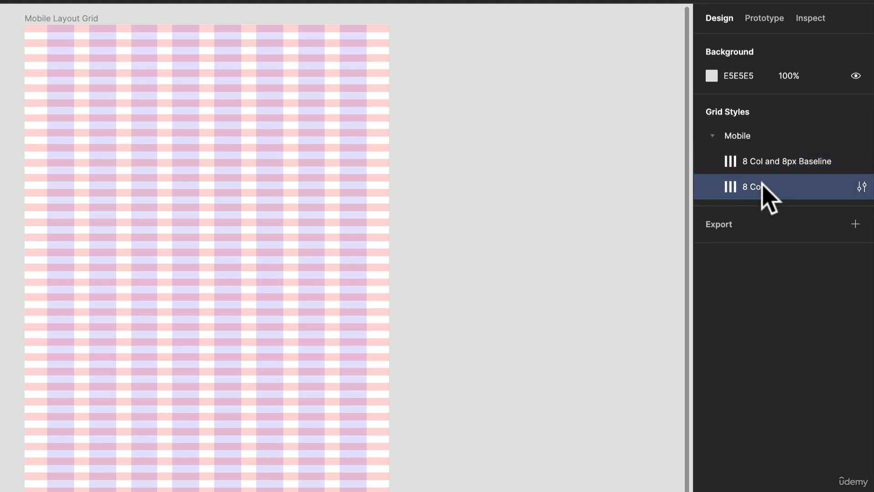
click(447, 209)
scroll(447, 209, down, 5)
drag(384, 219, 303, 177)
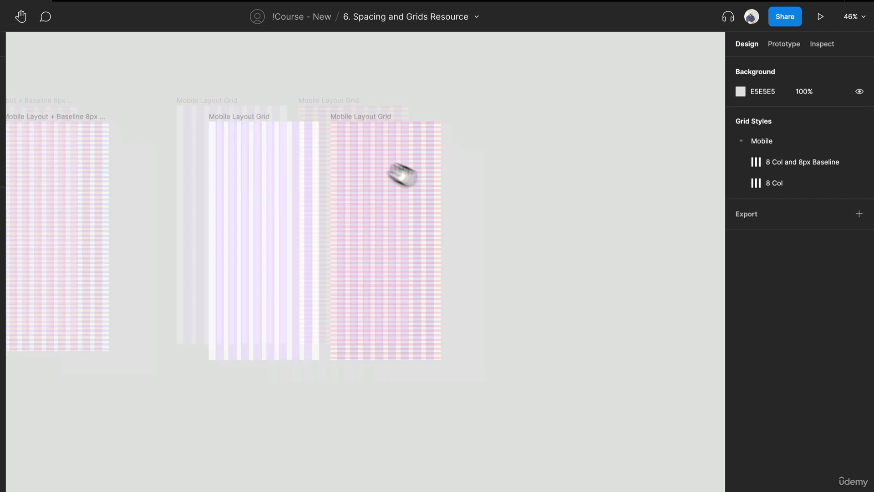
drag(403, 175, 313, 135)
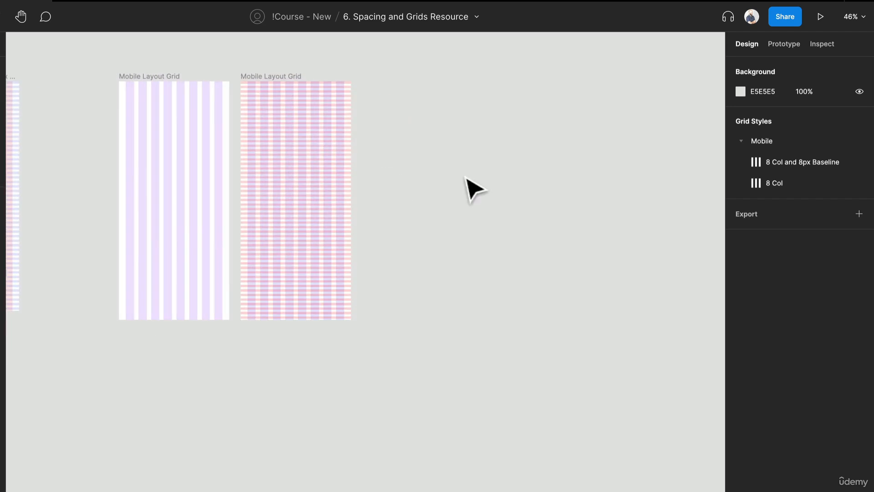
- Add an iPhone 13 / 13 Pro frame and apply the Mobile grid style 8 Col and 8px Baseline to it
key(f)
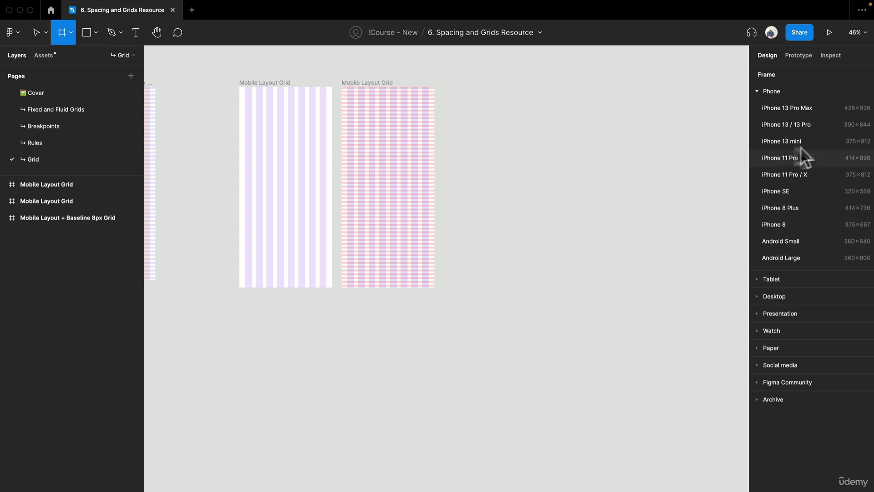
click(799, 125)
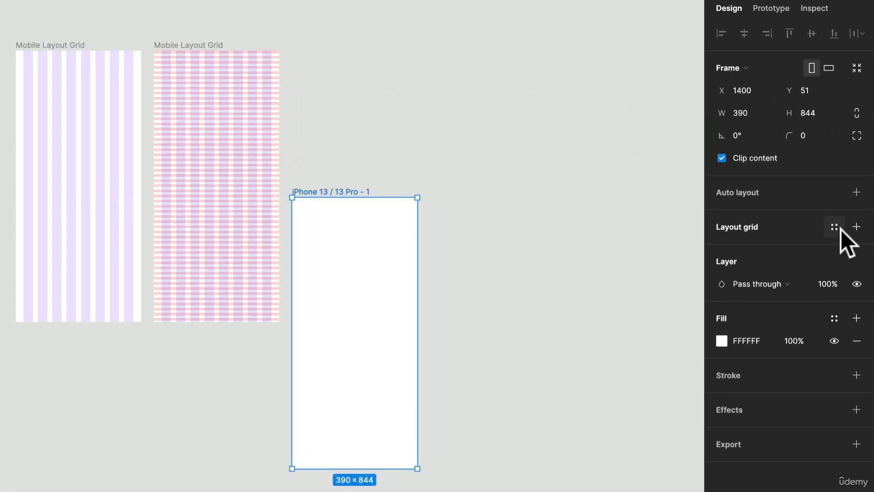
click(839, 229)
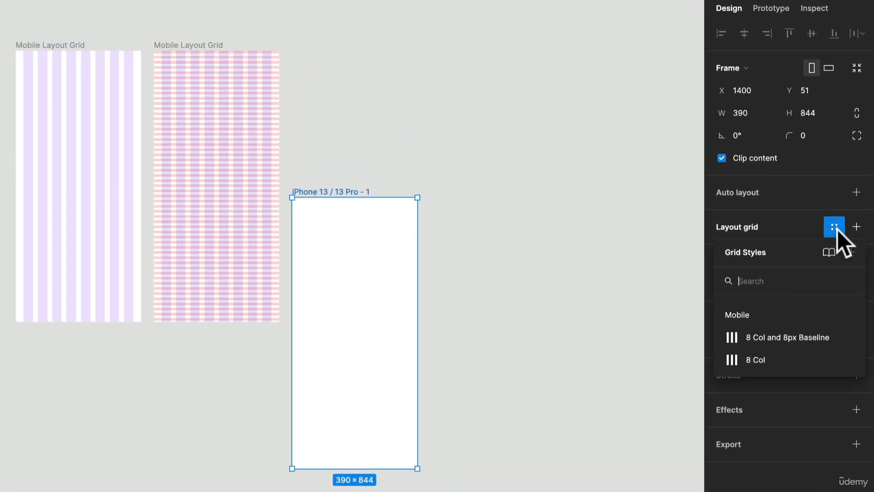
click(783, 336)
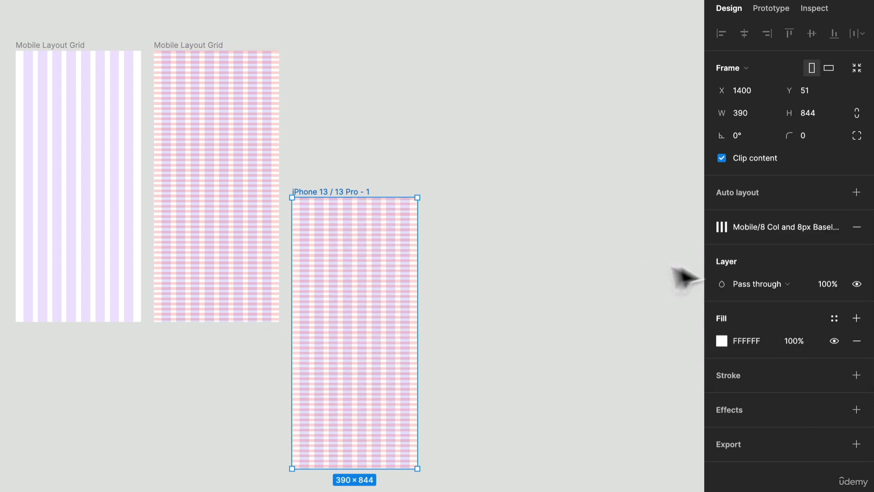
- Switch the iPhone frame's layout grid to the Mobile grid style 8 Col, and reselect the frame
click(794, 230)
click(753, 354)
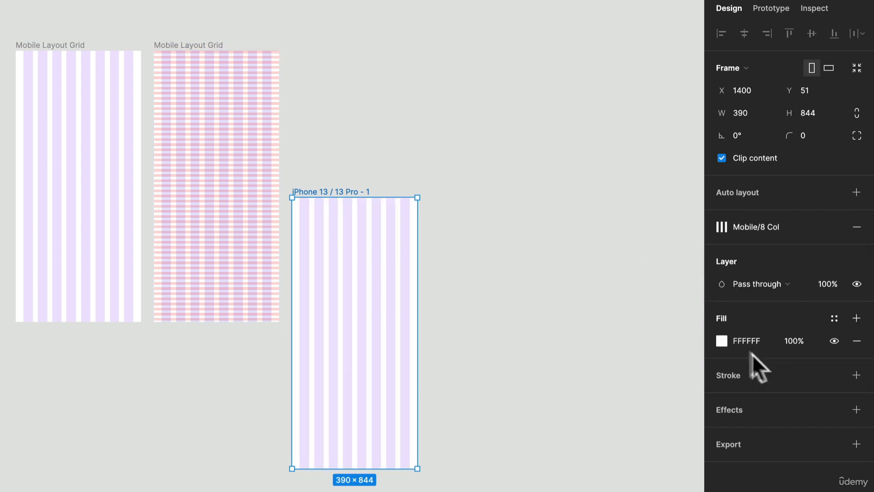
click(514, 259)
click(357, 195)
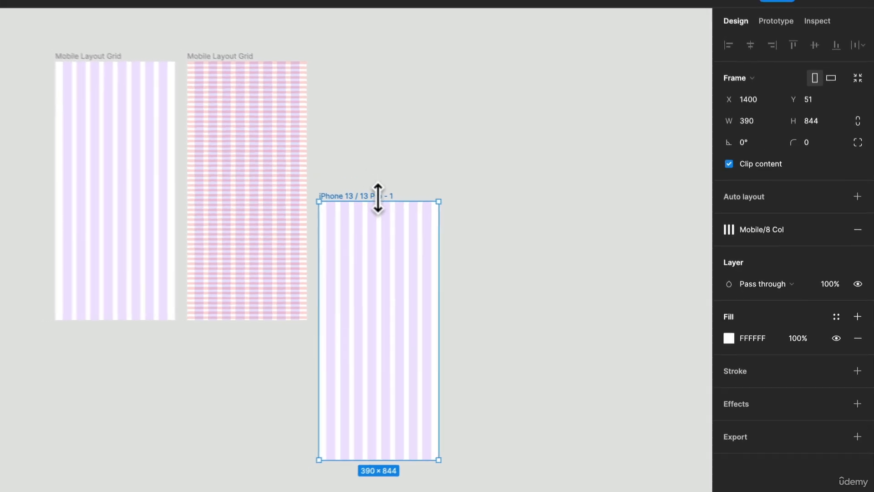